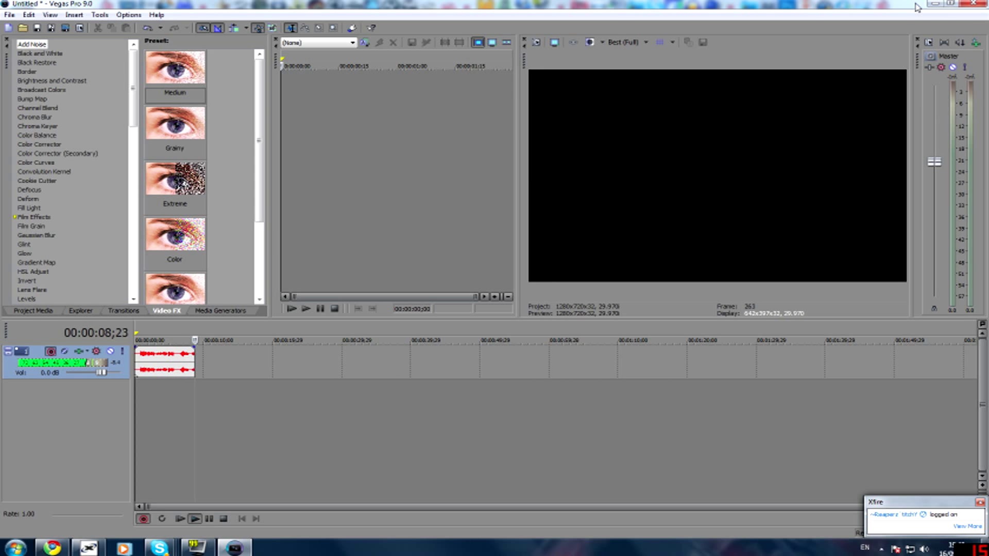
- Minimize Vegas Pro and launch Call of Duty 4 multiplayer from the desktop dock
left_click(932, 6)
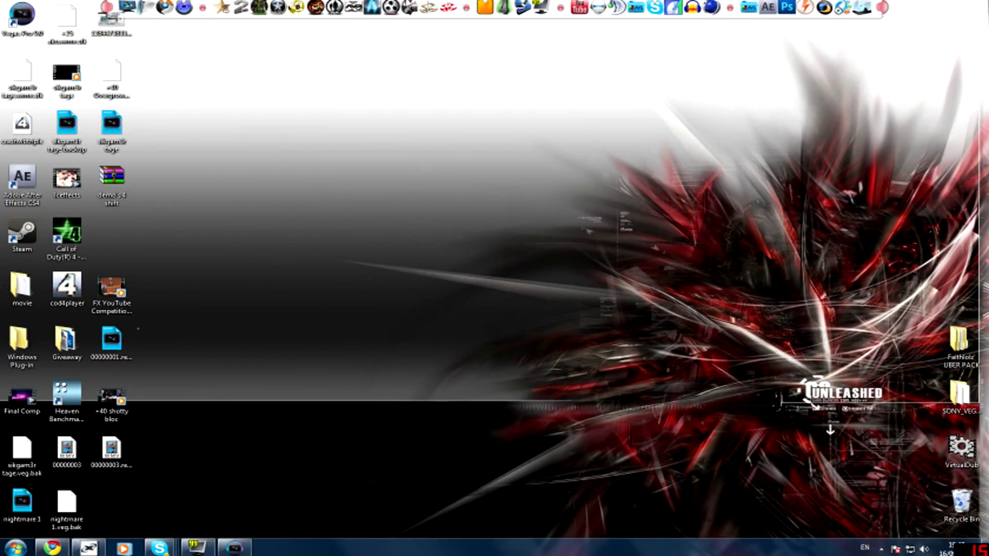
left_click(234, 15)
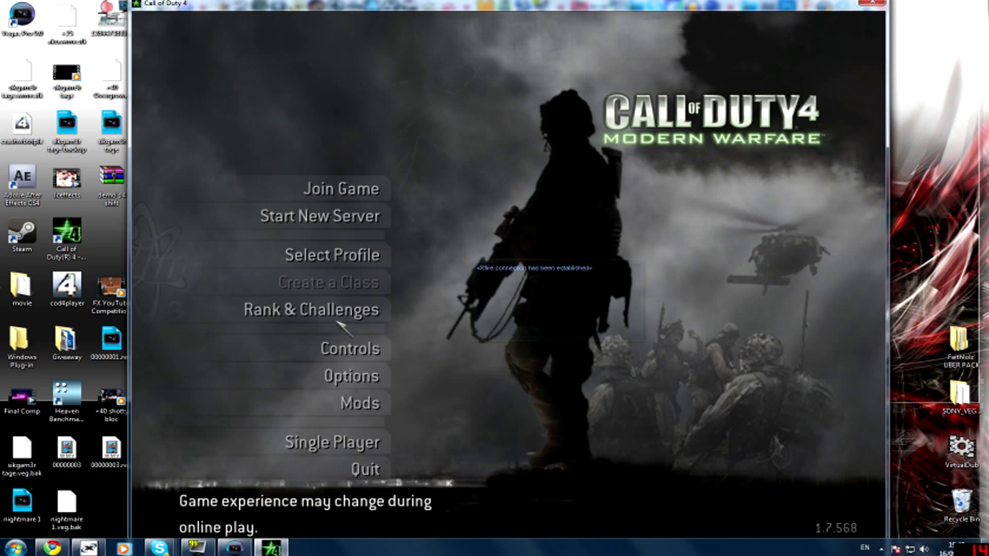
- Confirm the Movie profile and go to the Controls menu
left_click(338, 256)
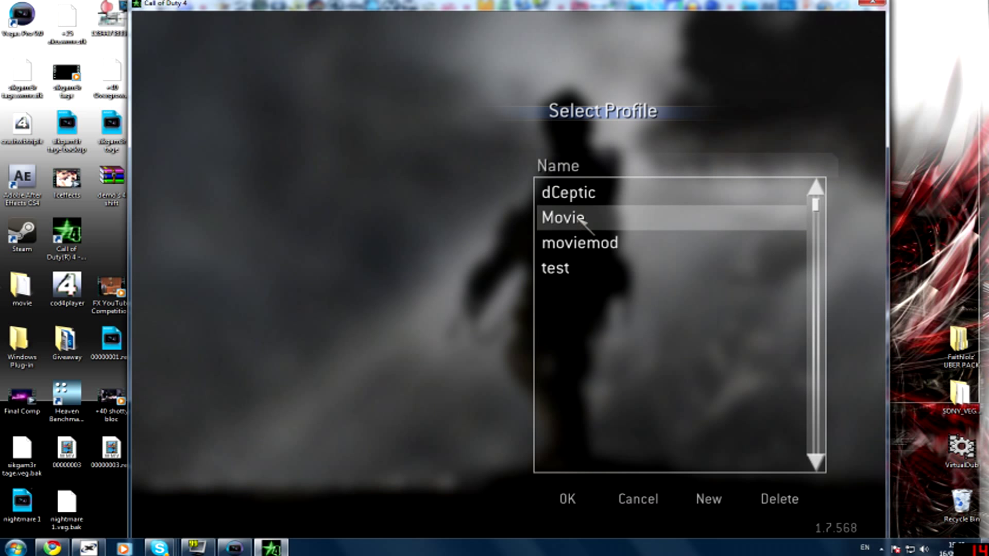
left_click(565, 499)
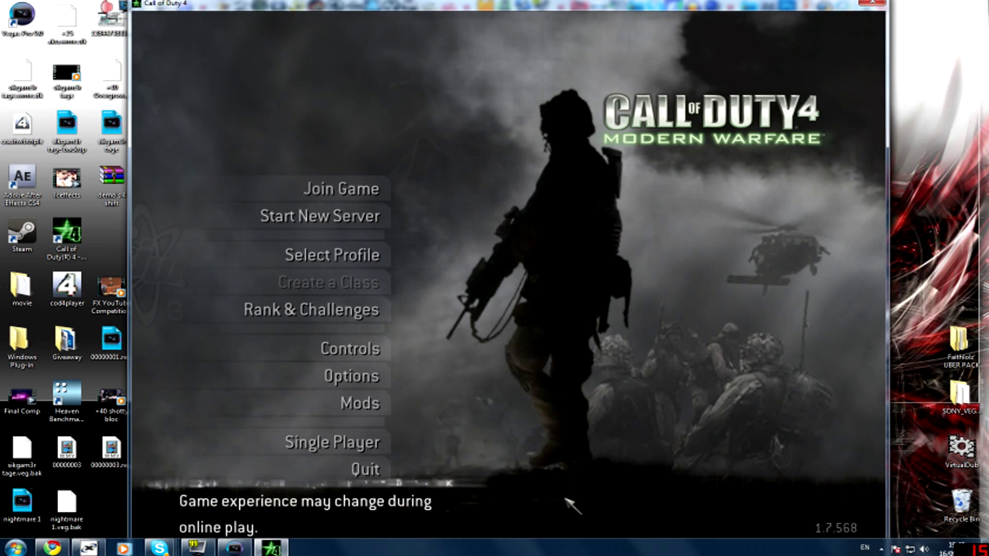
left_click(367, 352)
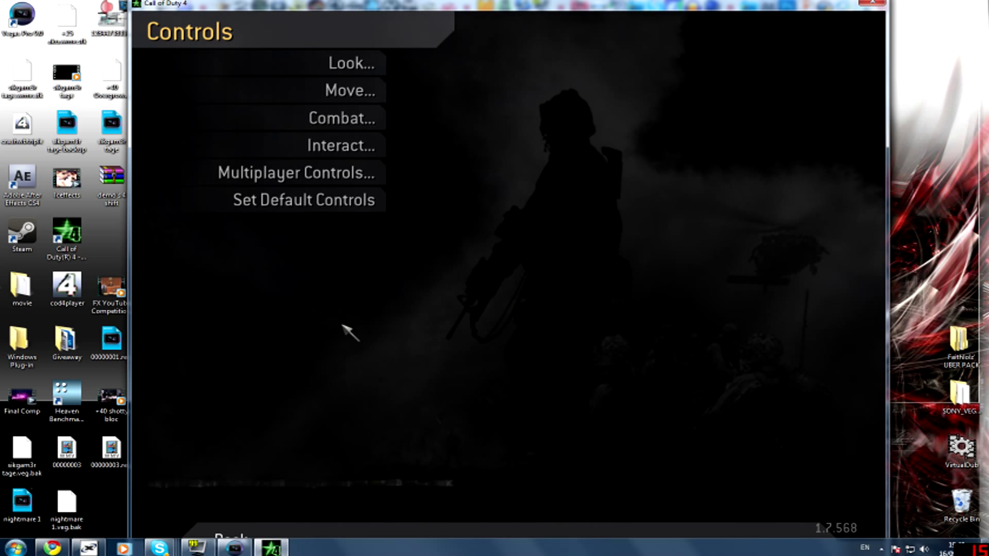
- Back out of Controls and open Options > Graphics
key("Escape")
left_click(352, 376)
left_click(335, 63)
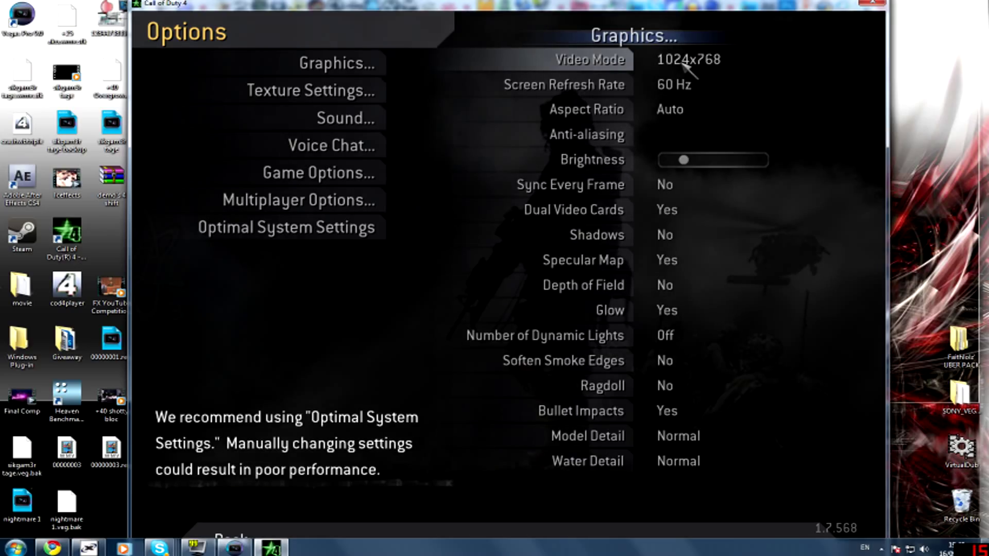
- In the console, look up r_customMode, which reports 1280x1024
key("grave")
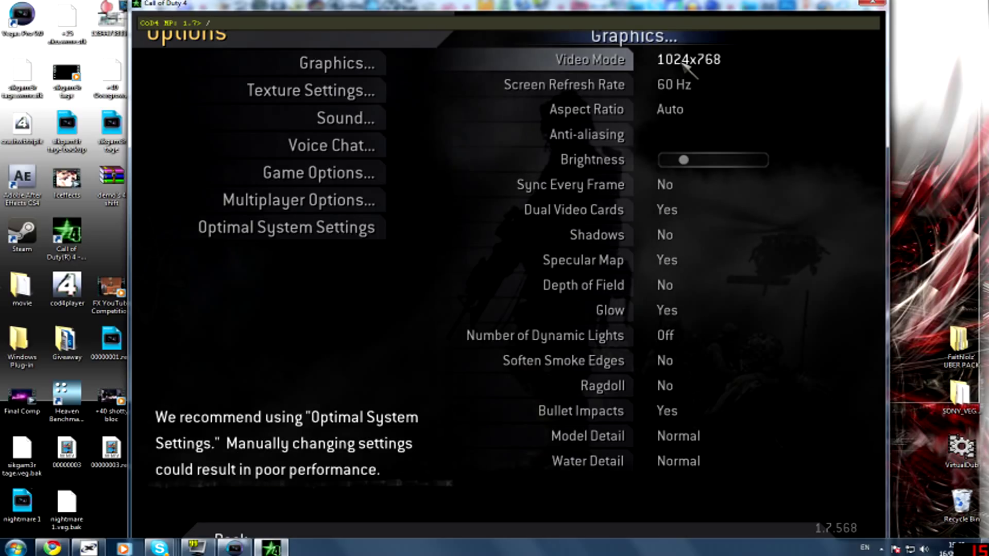
type("/com_maxfps")
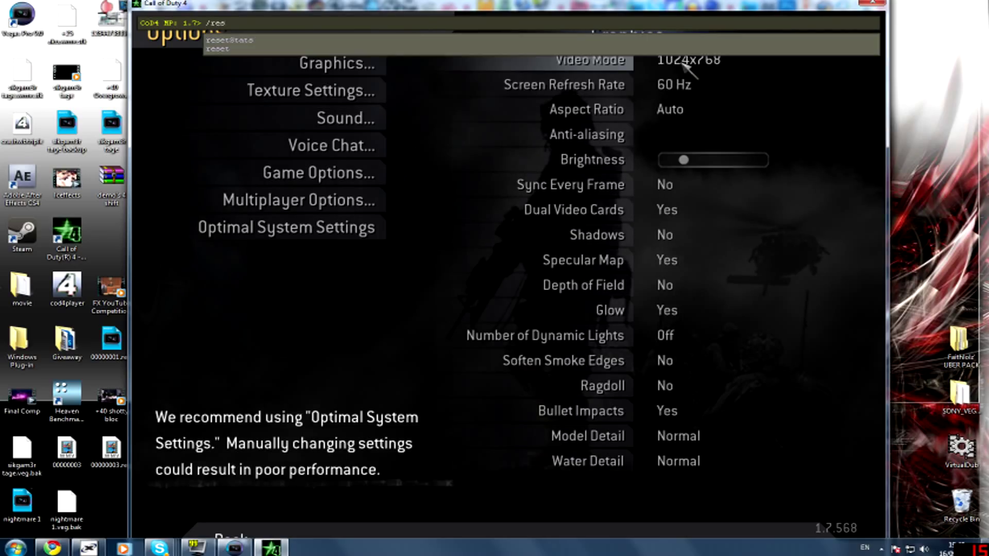
key("BackSpace")
key("BackSpace")
key("BackSpace")
key("BackSpace")
key("BackSpace")
key("BackSpace")
key("BackSpace")
key("BackSpace")
key("BackSpace")
key("BackSpace")
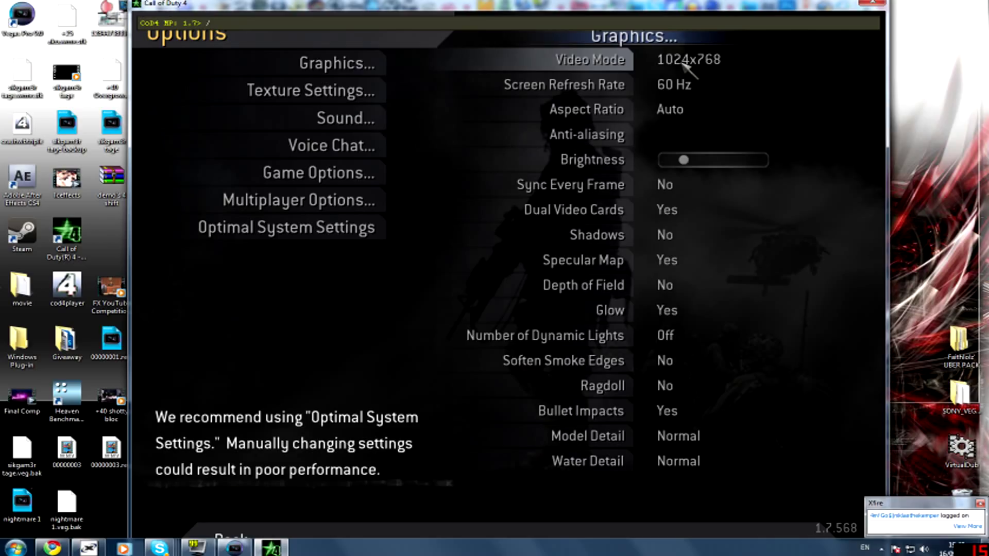
type("r_customod")
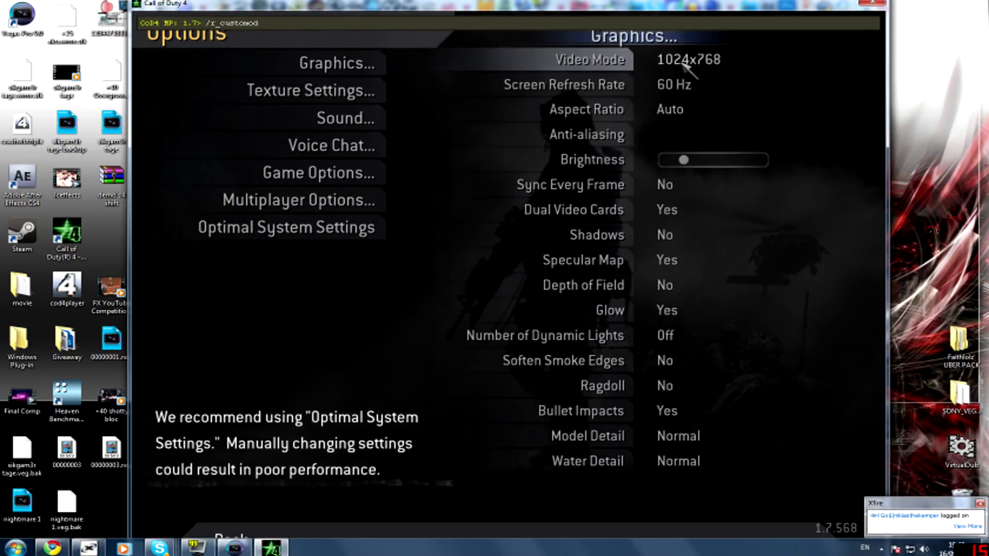
key("BackSpace")
key("BackSpace")
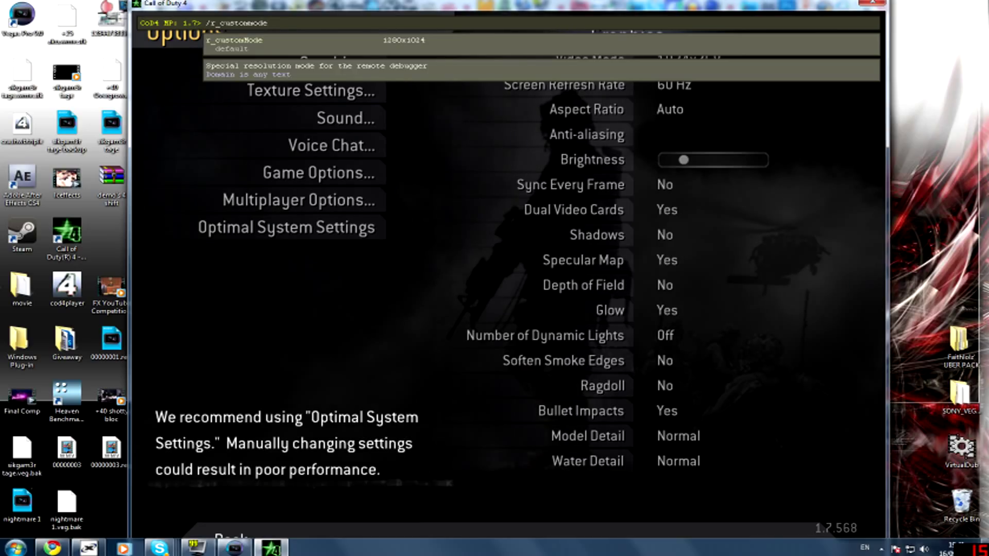
- Close the console and cycle Aspect Ratio through Wide 16:10 and 16:9 to Standard 4:3
key("grave")
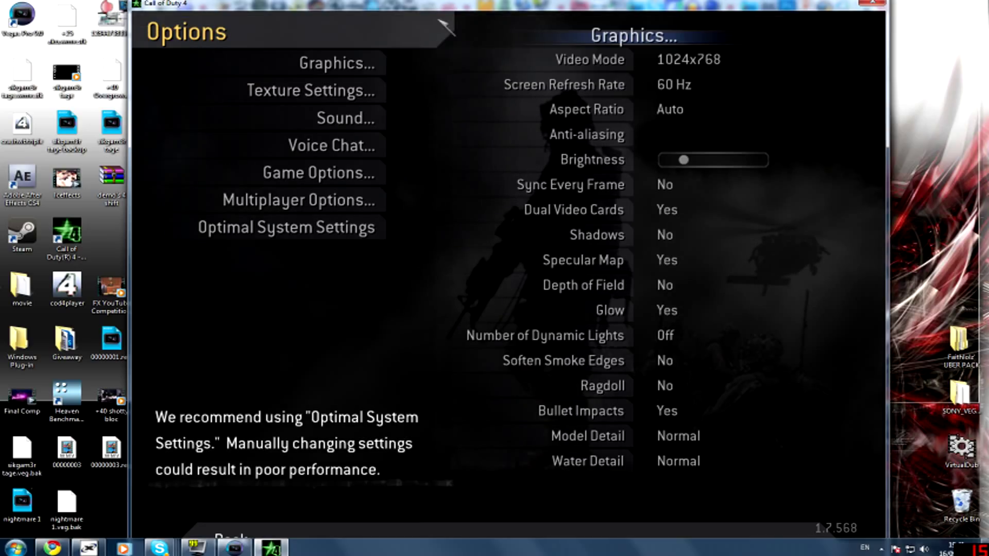
left_click(633, 102)
left_click(633, 102)
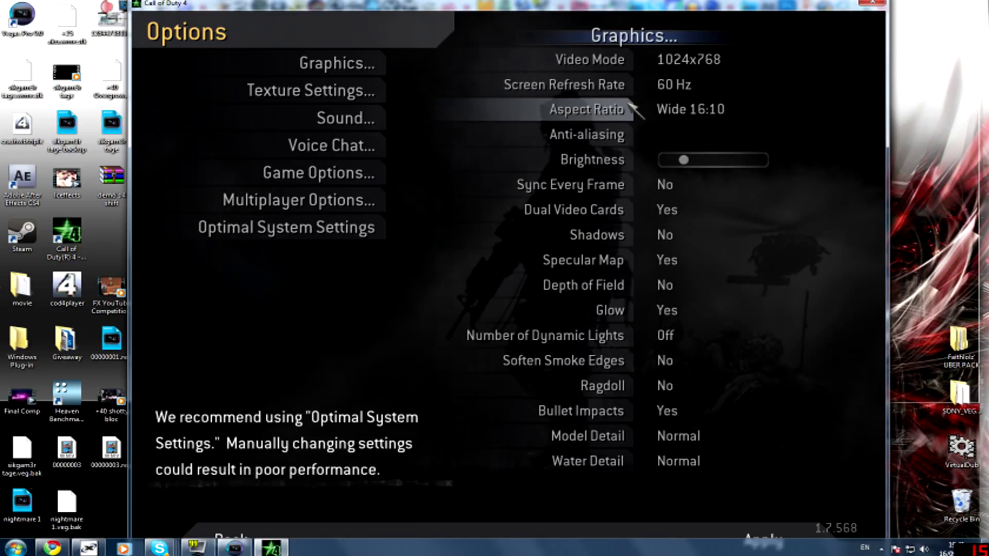
left_click(633, 102)
left_click(633, 102)
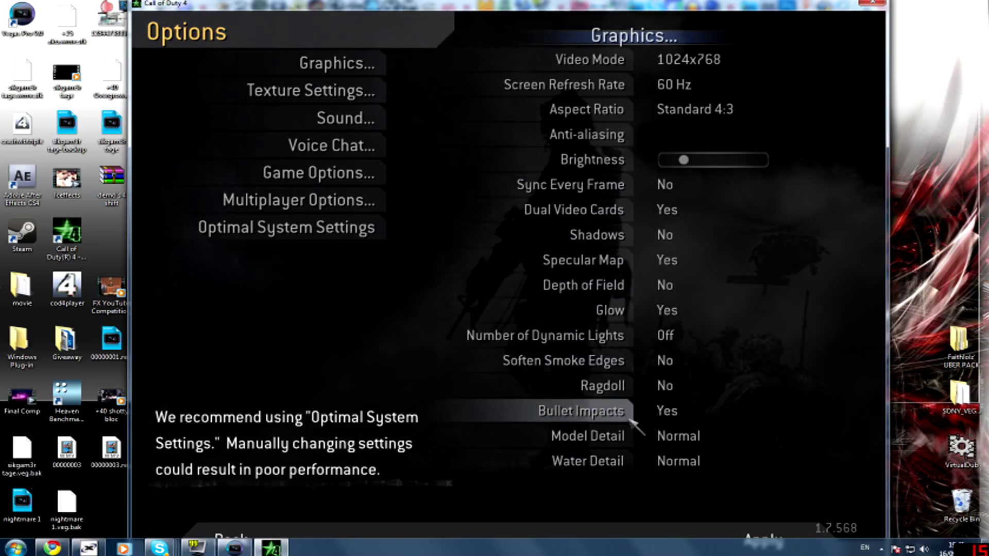
- Return to the main menu and run /exec config in the console
key("Escape")
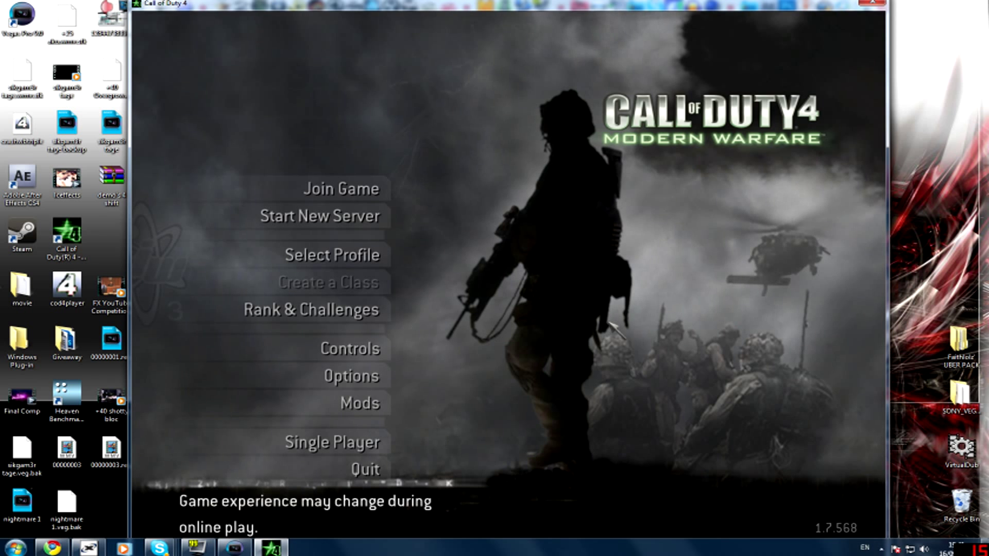
key("grave")
type("/e")
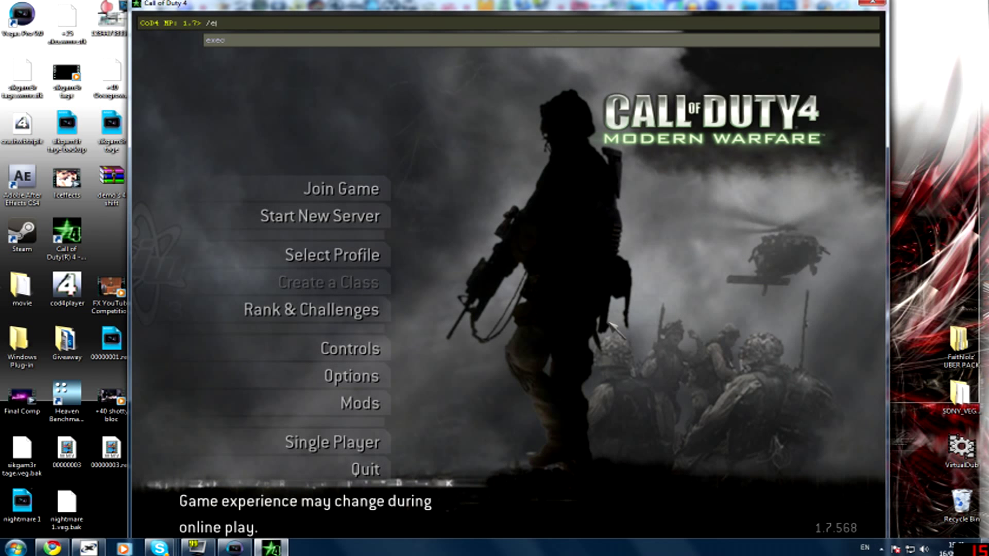
type("xec ")
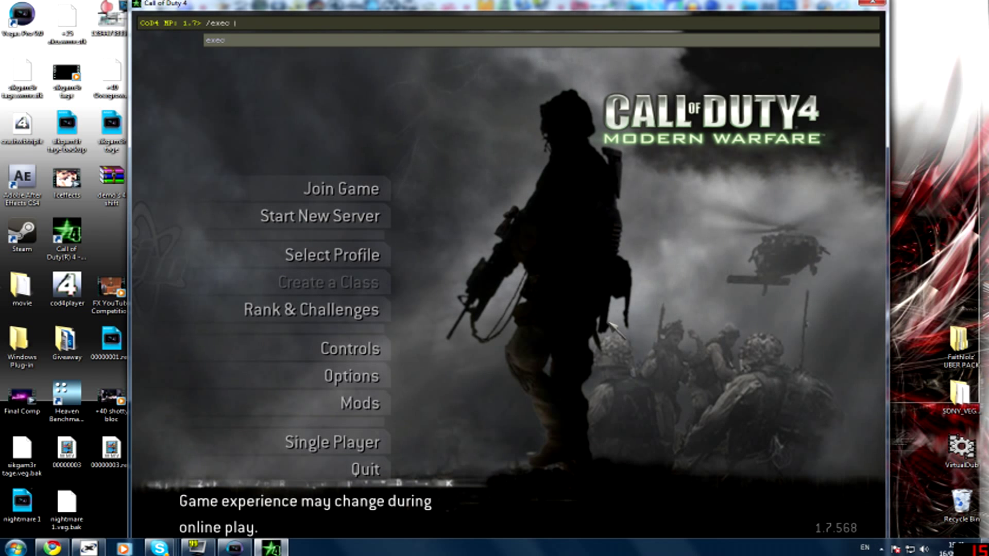
type("config")
key("Return")
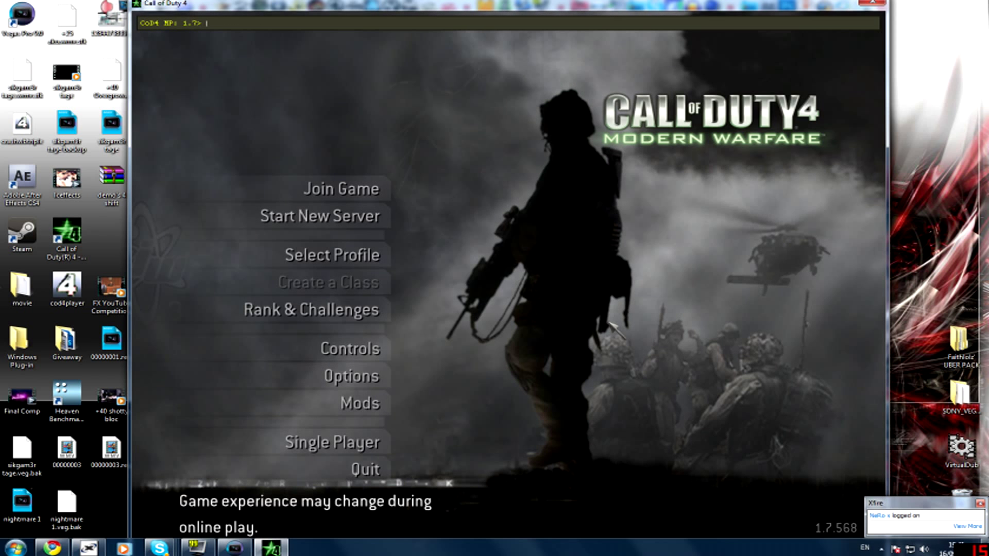
- Run /vid_restart, close the console and move the game window to the screen top
type("/vi")
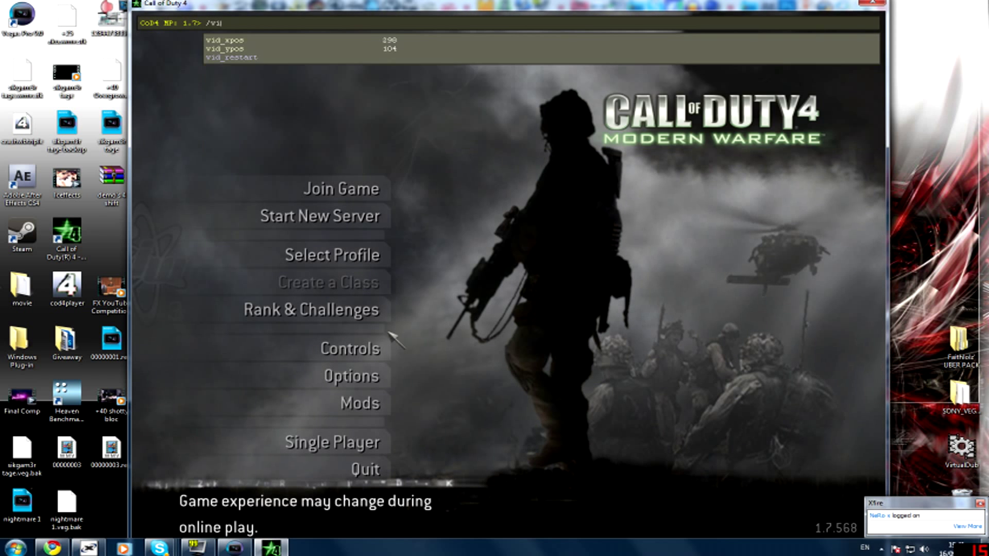
type("d_restart")
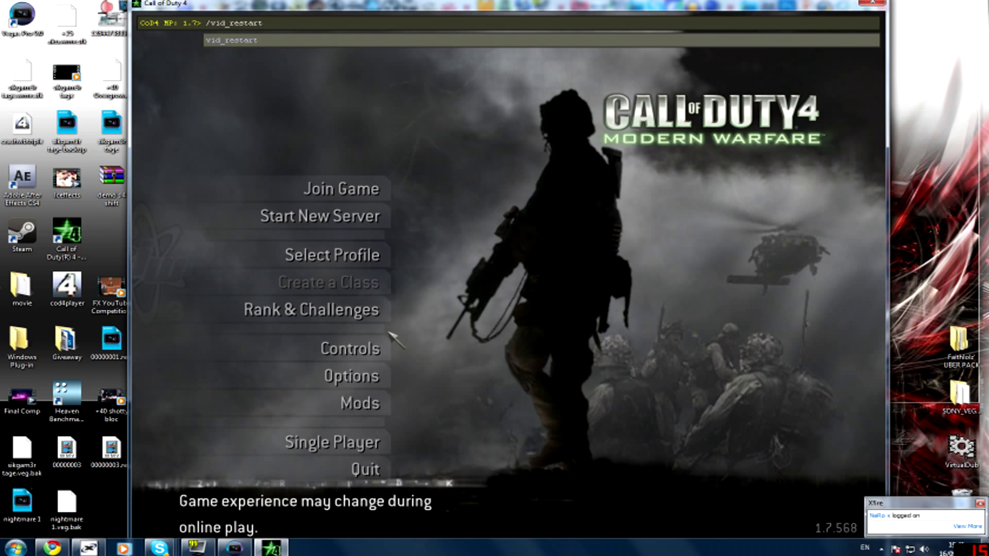
key("Return")
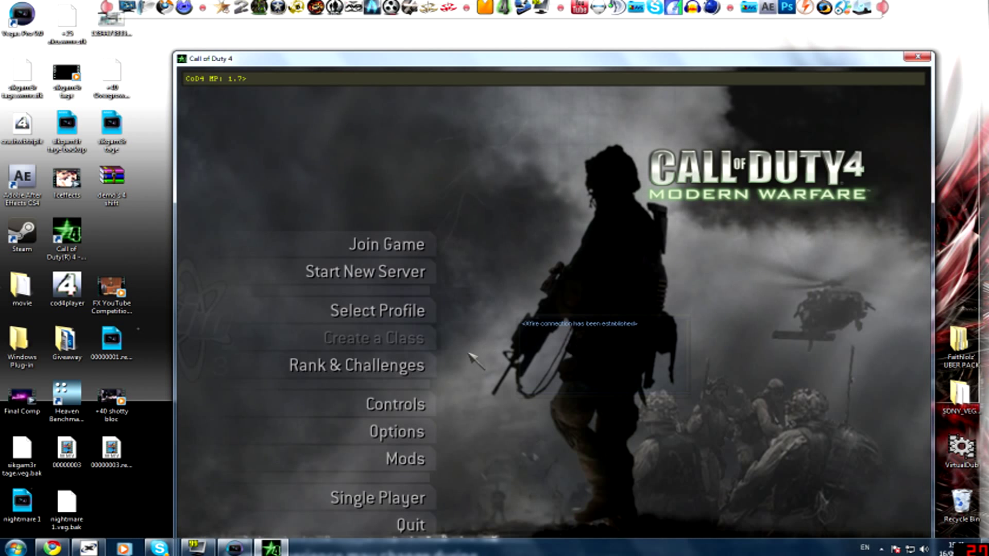
key("grave")
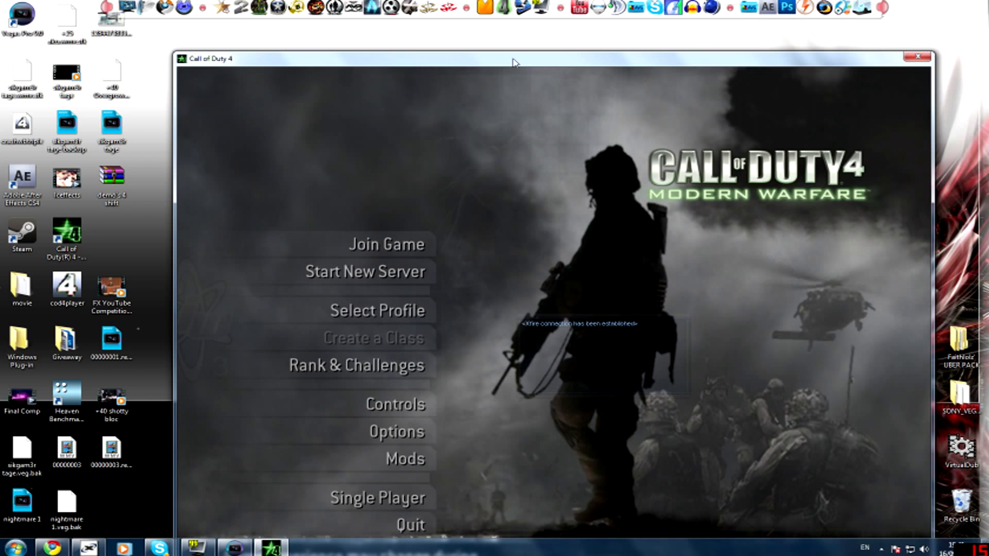
left_click_drag(497, 59, 459, 3)
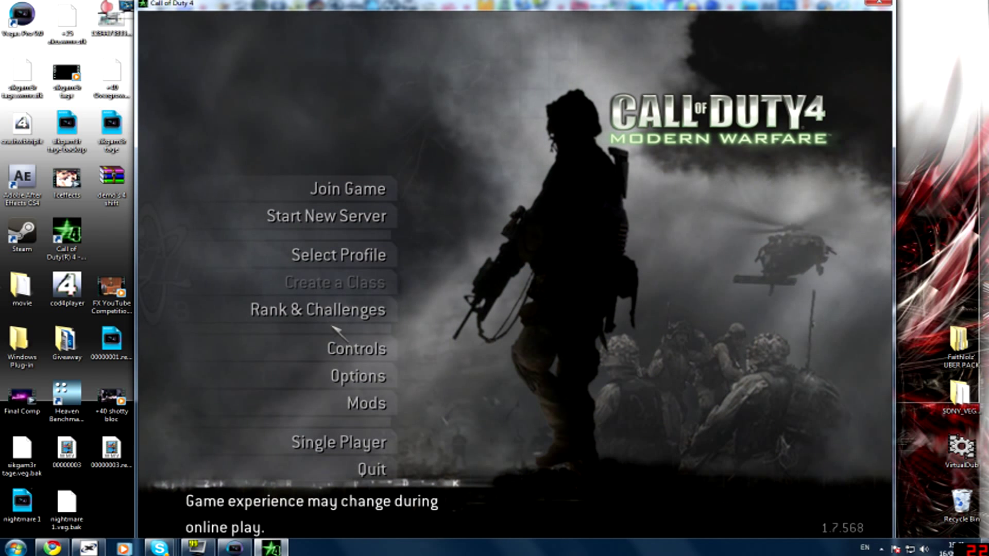
left_click(345, 344)
key("Escape")
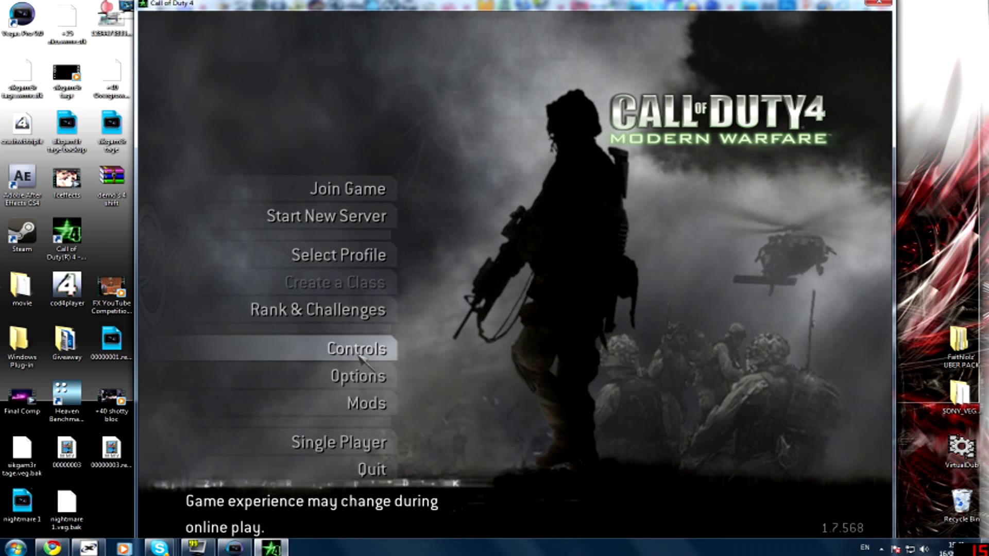
left_click(361, 375)
left_click(372, 63)
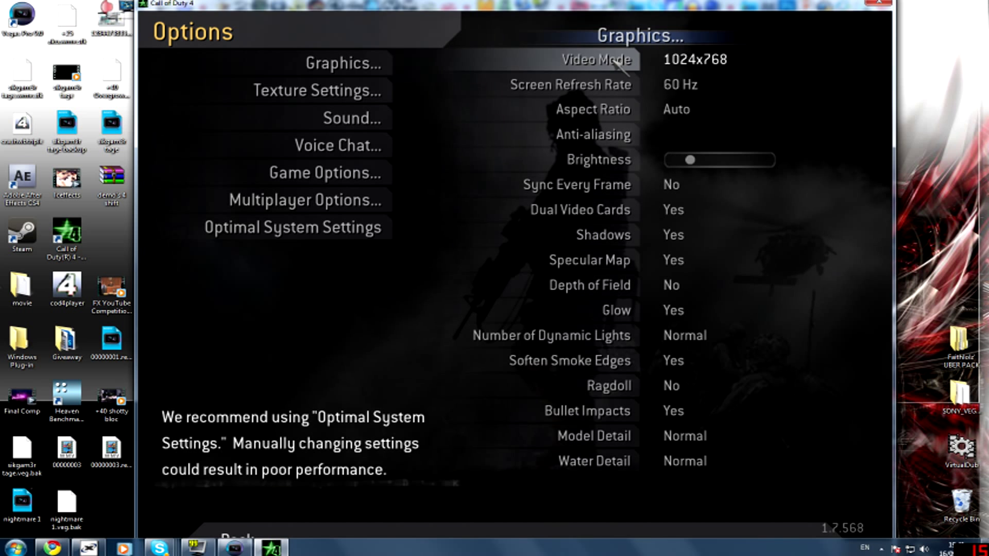
key("Escape")
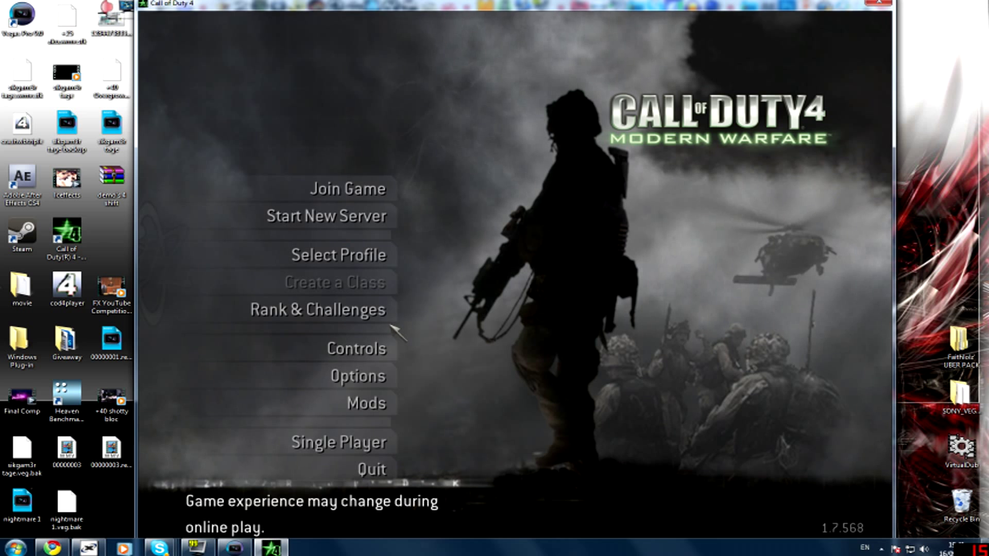
- Quit Call of Duty 4, relaunch Vegas Pro and bring up its File menu
left_click(878, 2)
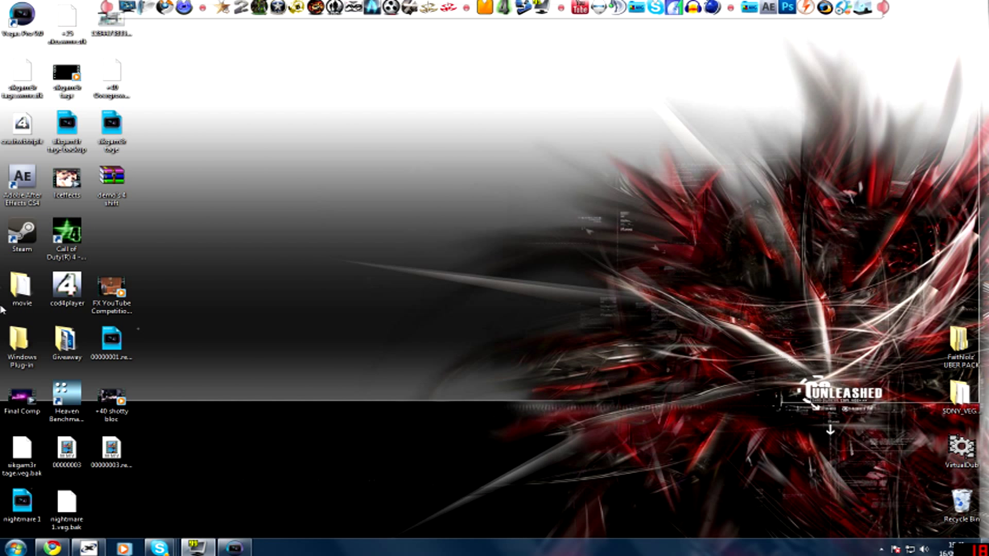
double_click(22, 20)
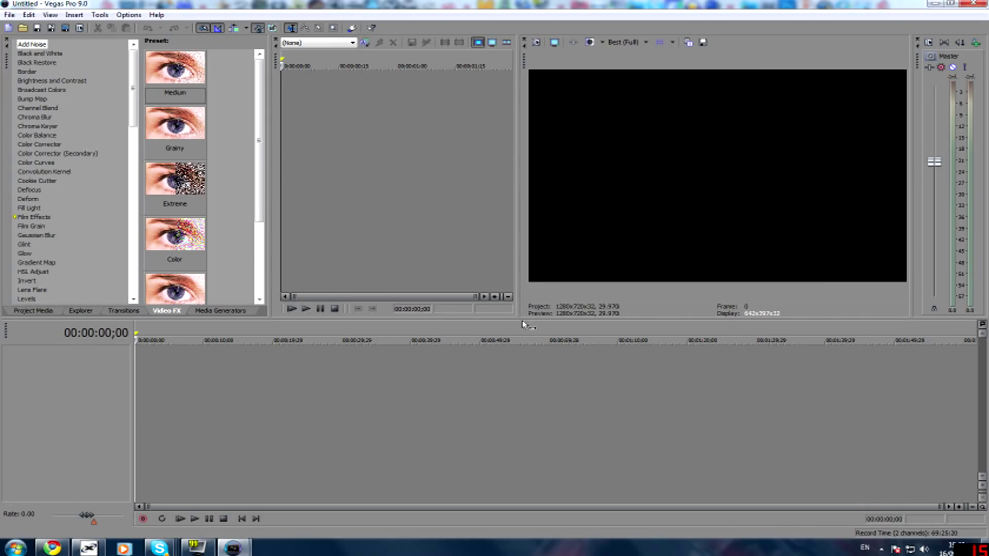
left_click(10, 15)
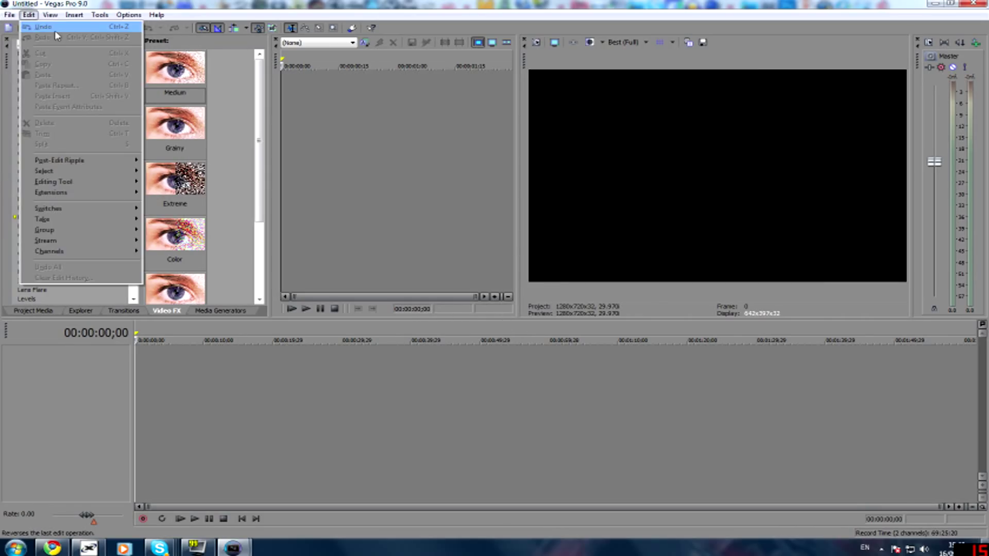
left_click(9, 15)
left_click(9, 15)
- Start a new project at 59.940 fps (Double NTSC) and make it the default for new projects
left_click(285, 44)
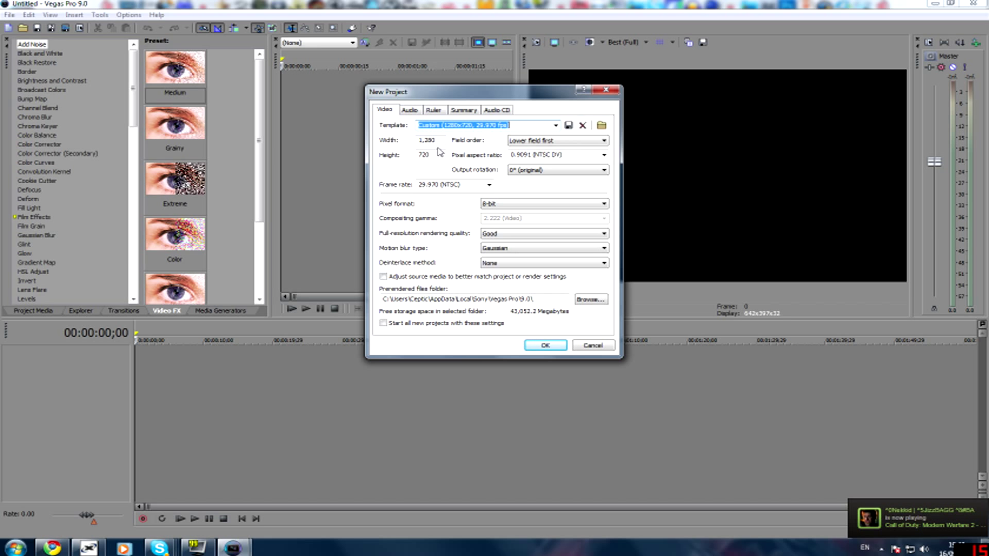
left_click(491, 184)
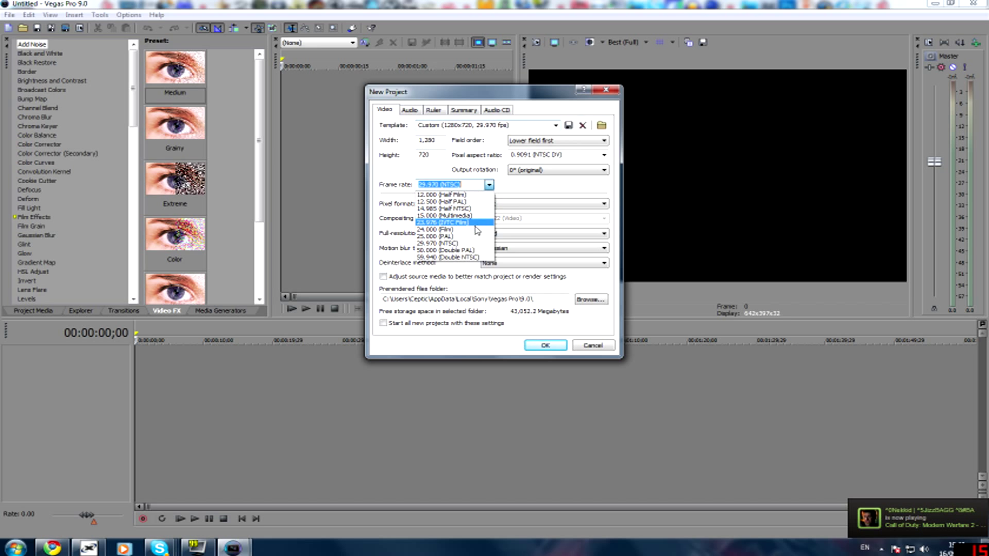
left_click(466, 262)
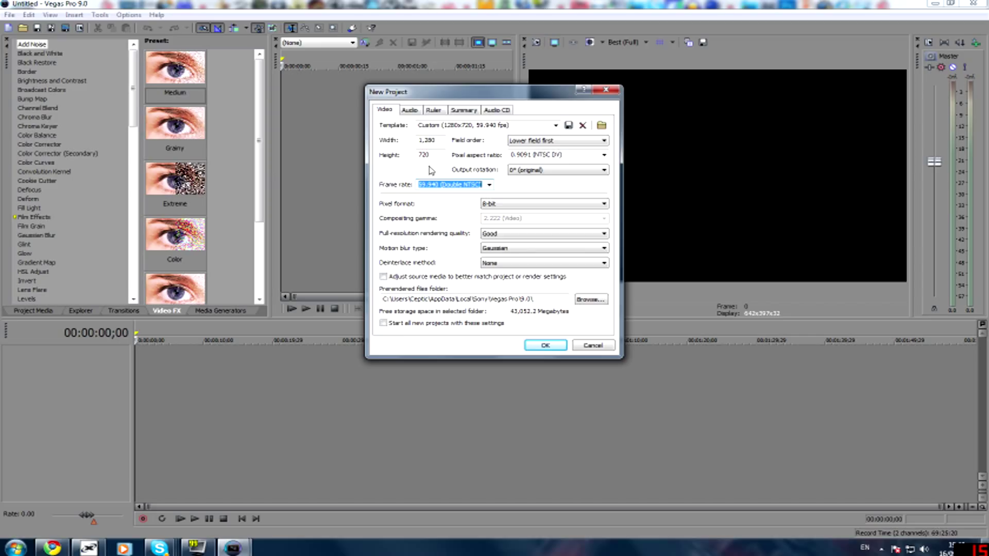
left_click(384, 325)
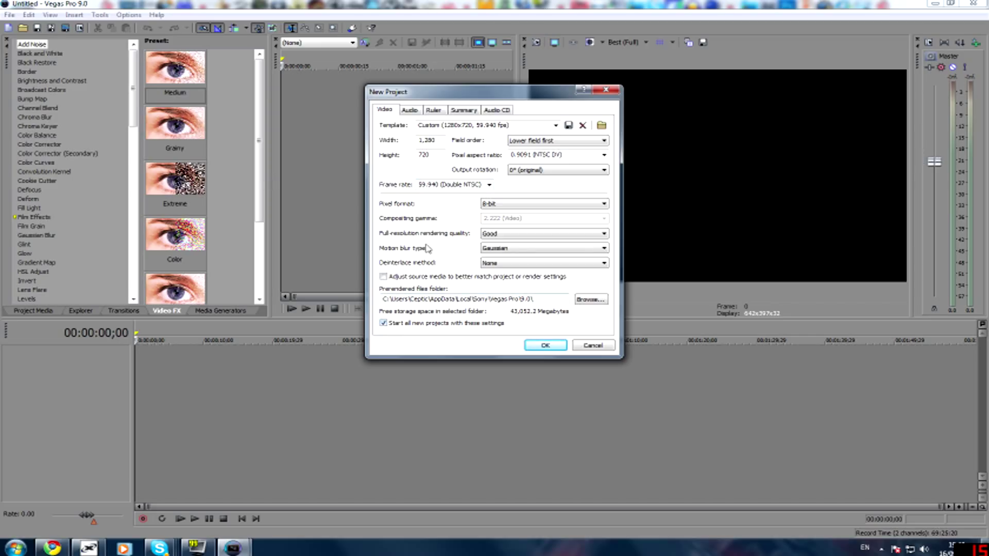
- Keep the 8-bit pixel format, review the Audio and Ruler settings, and confirm the project
left_click(522, 204)
left_click(522, 211)
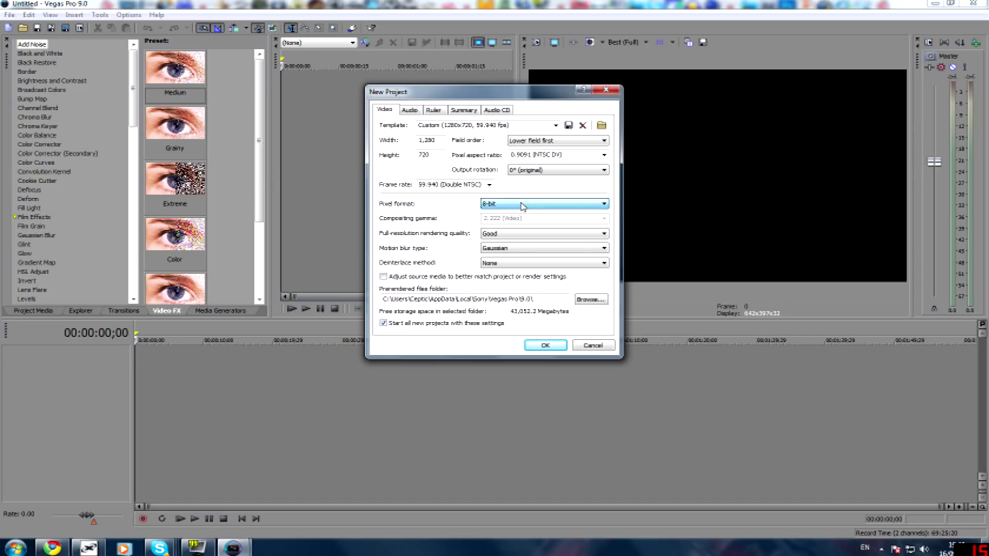
left_click(410, 110)
left_click(429, 111)
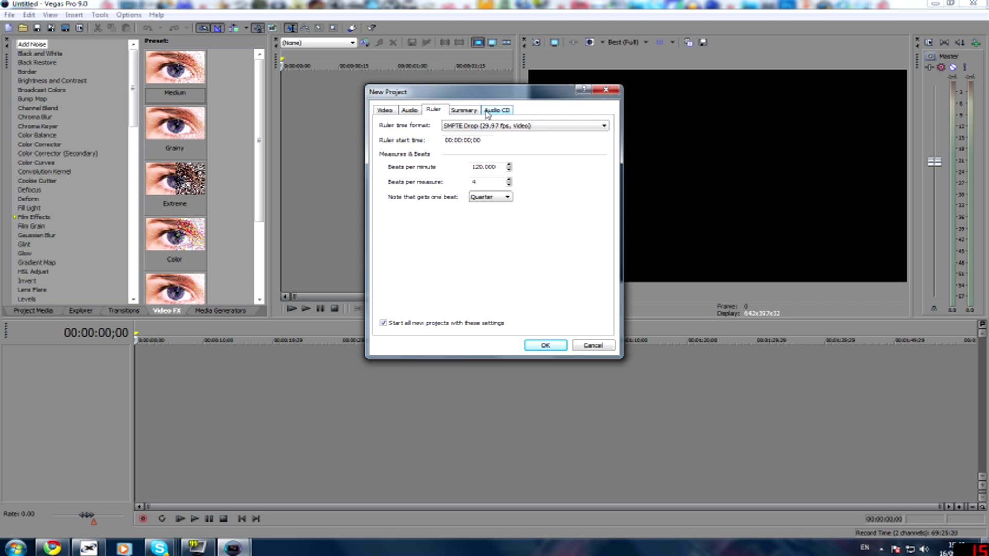
left_click(385, 111)
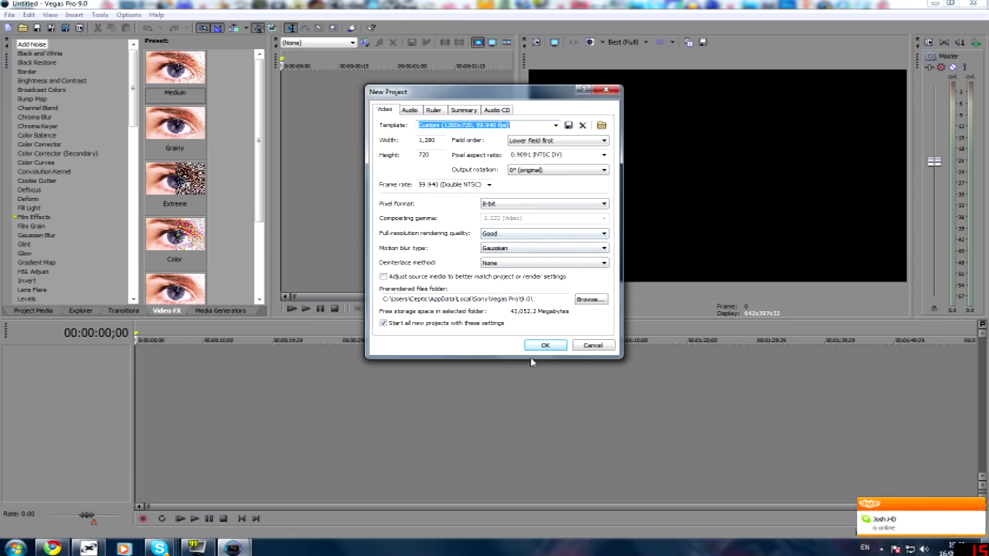
left_click(544, 346)
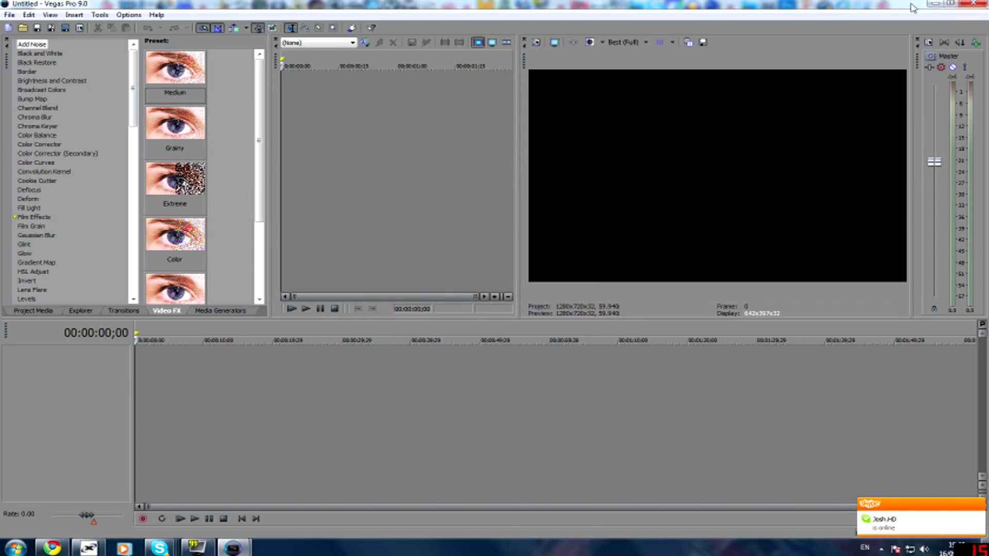
- Drag the desktop game clip onto the Vegas timeline and widen the trimmer panel
left_click(952, 4)
left_click_drag(299, 23, 427, 32)
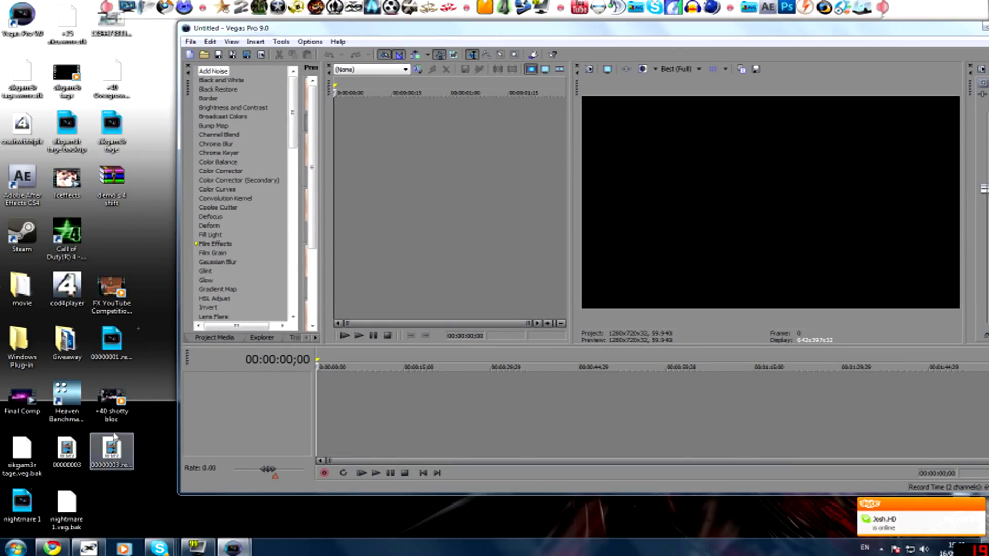
left_click(111, 405)
left_click(335, 394)
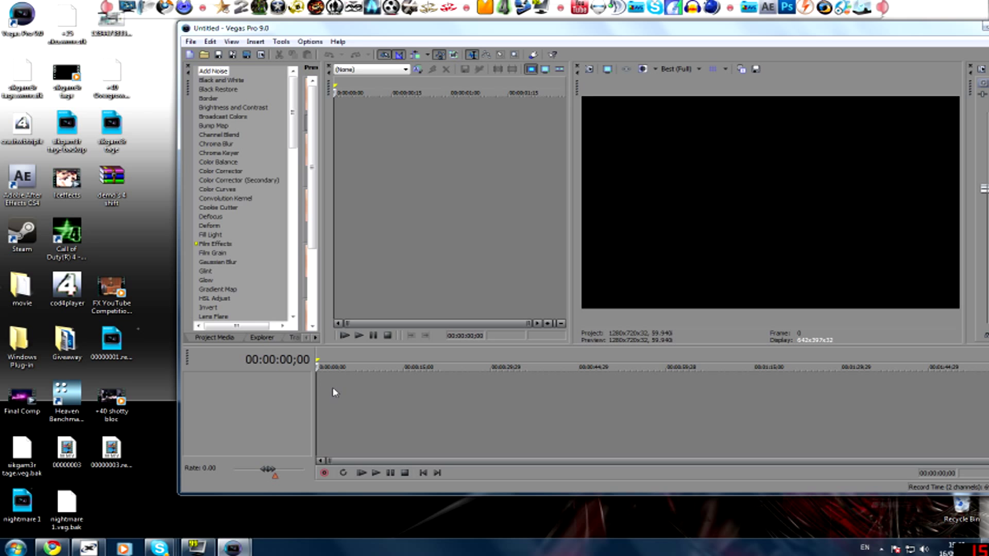
left_click_drag(324, 389, 322, 388)
left_click_drag(684, 28, 598, 34)
left_click_drag(487, 176, 584, 175)
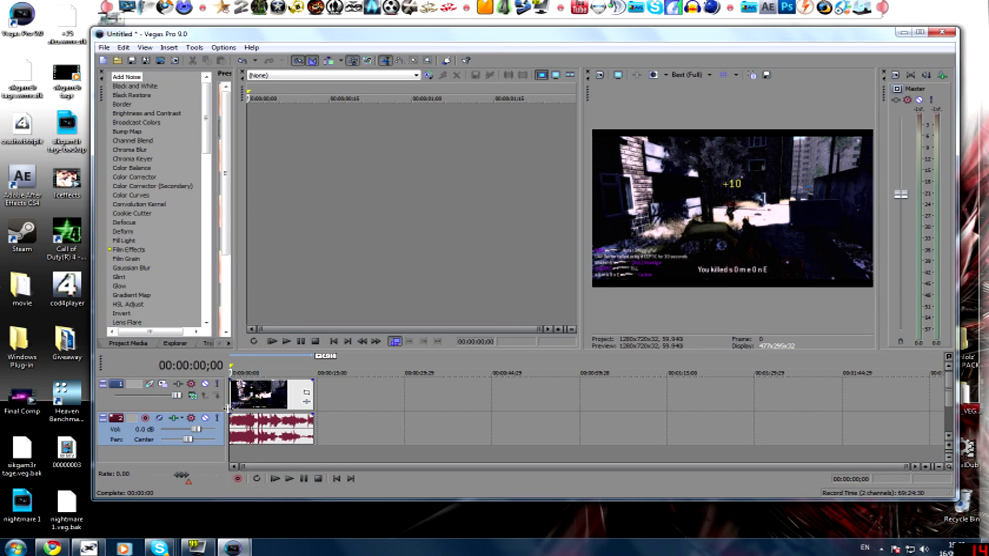
- Toggle a Switches option on the clip's video event and recheck its context menu
right_click(253, 399)
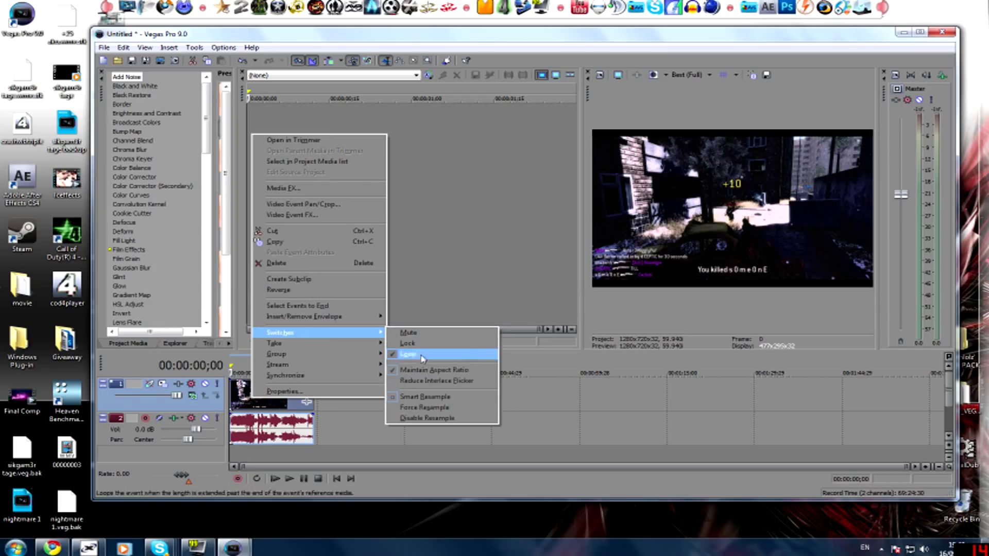
left_click(429, 369)
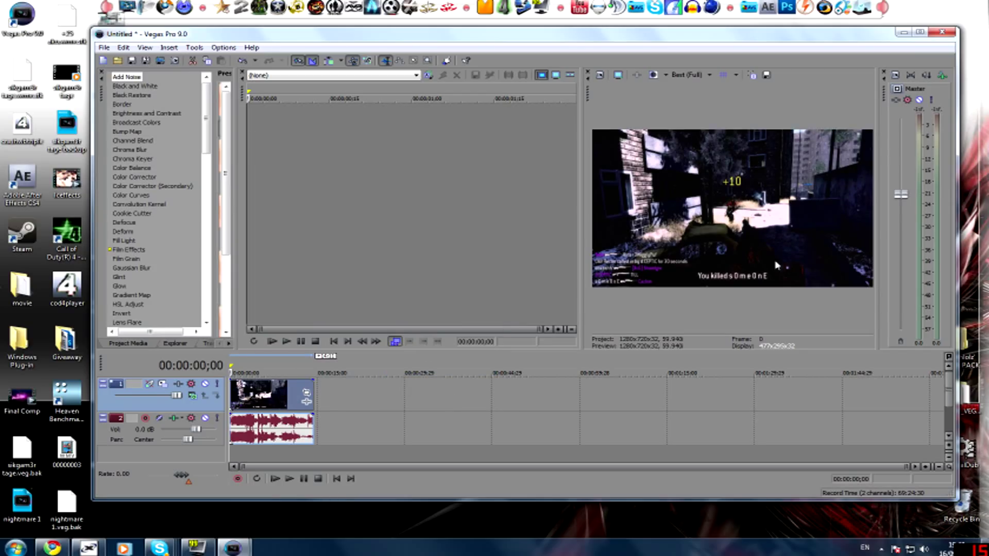
right_click(275, 387)
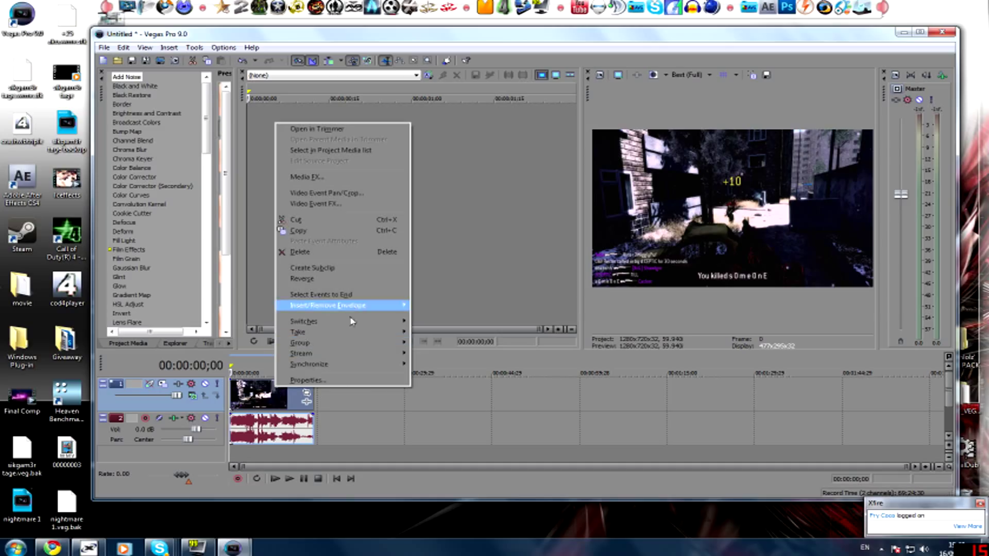
mouse_move(352, 322)
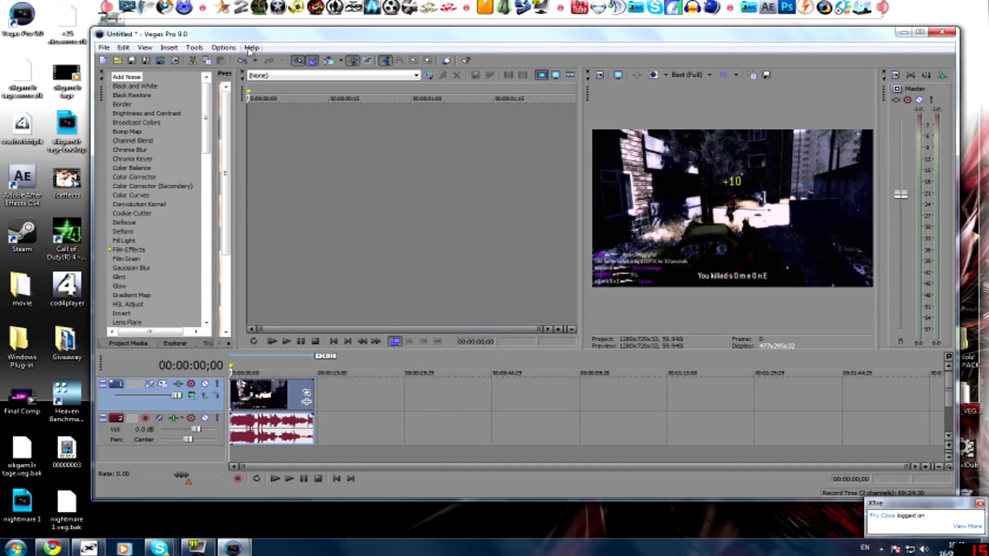
- Open Render As for Sony AVC MP4 output and keep the Mp4 Giggity template
left_click(161, 62)
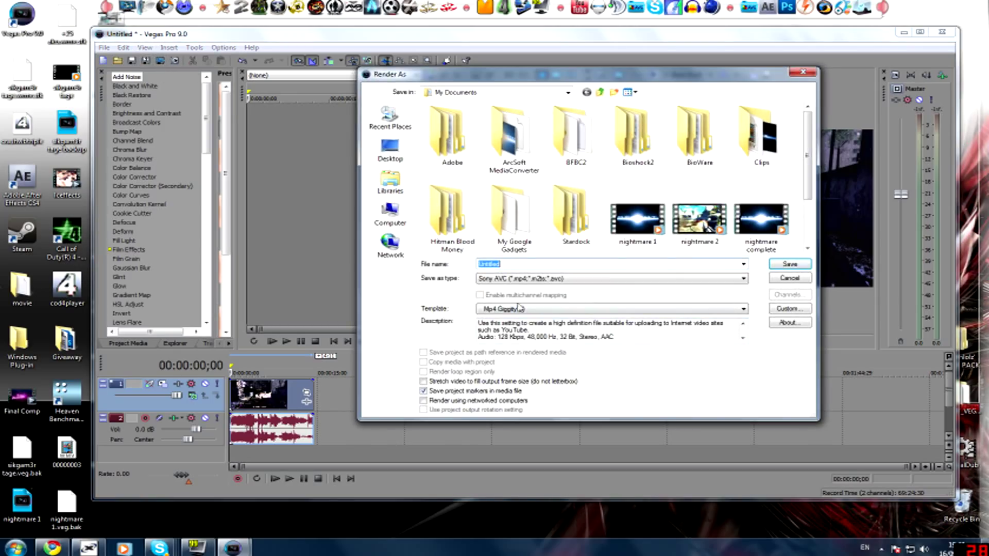
left_click(639, 310)
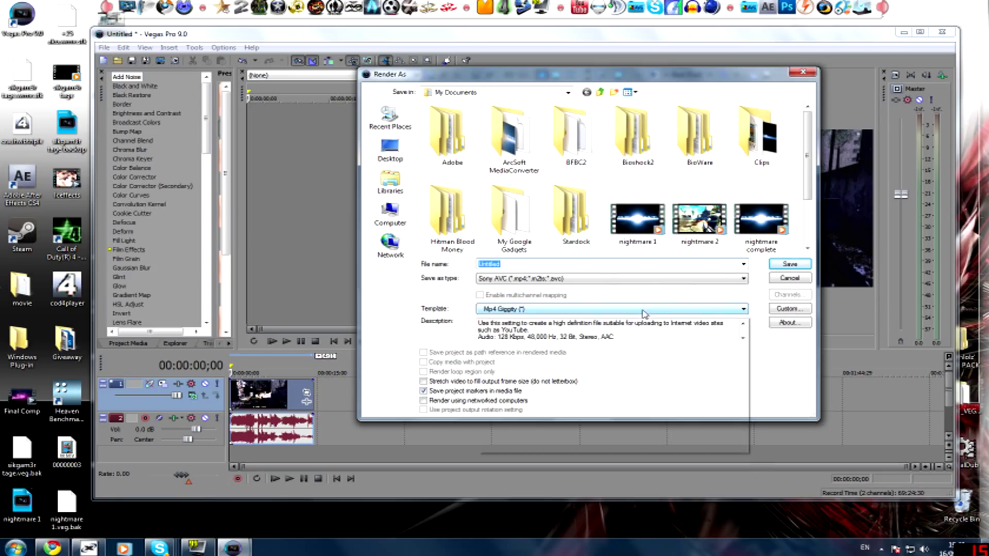
left_click(573, 310)
left_click(573, 310)
left_click(573, 310)
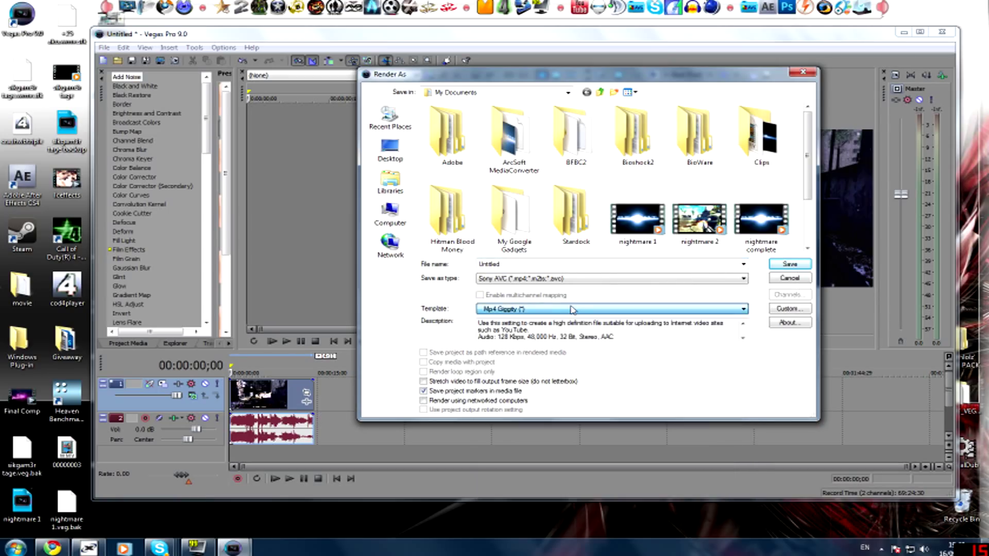
- Review the template's custom Video, Audio, System and Project settings, then cancel unchanged
left_click(790, 310)
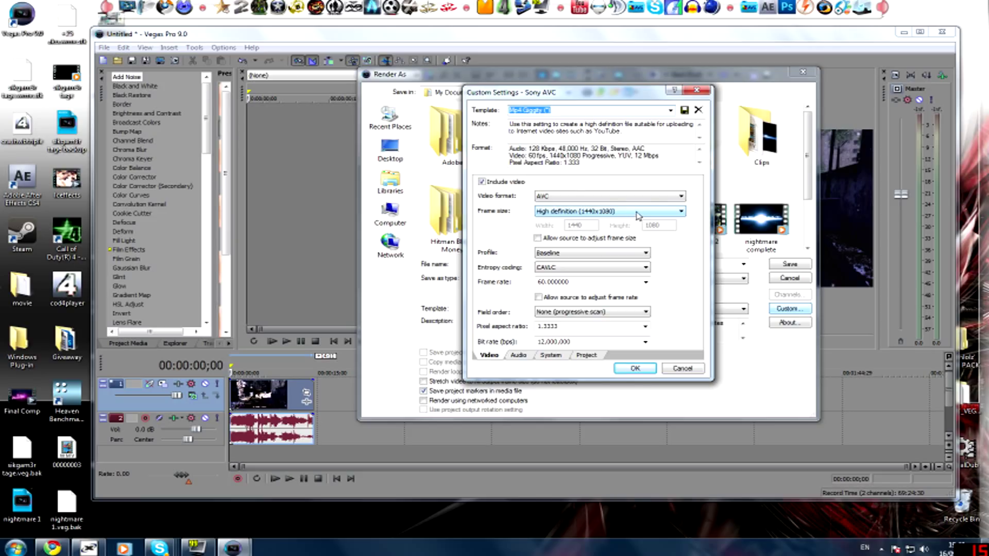
left_click(517, 357)
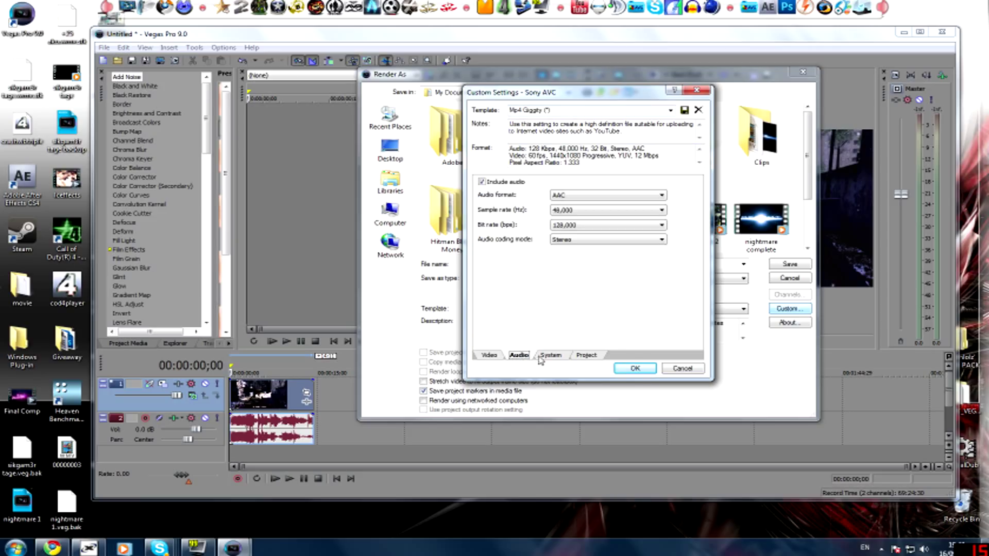
left_click(551, 356)
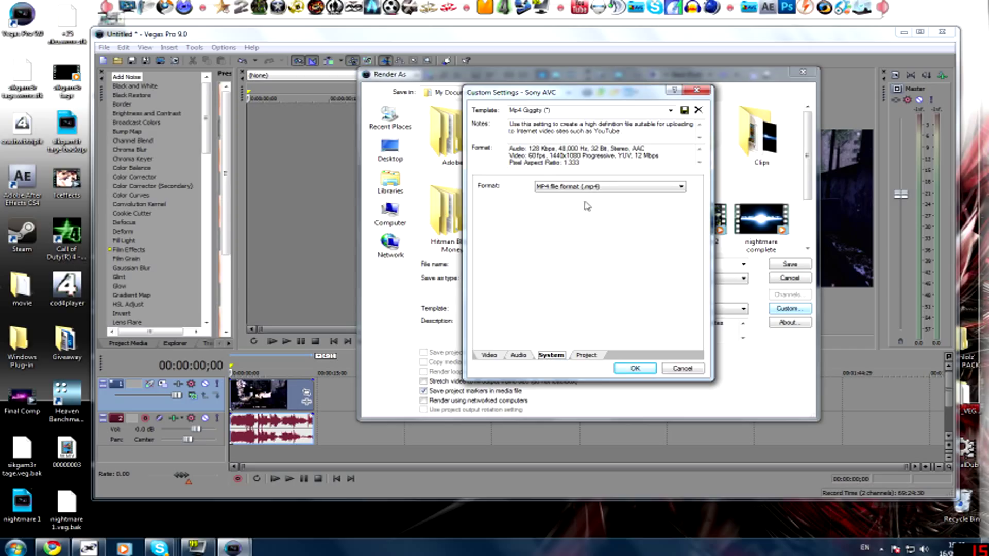
left_click(586, 356)
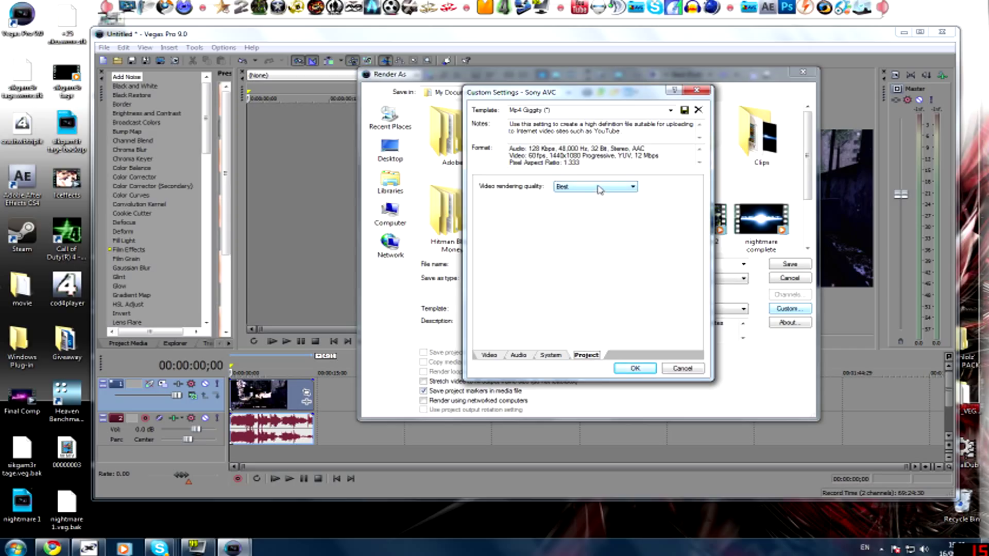
left_click(690, 368)
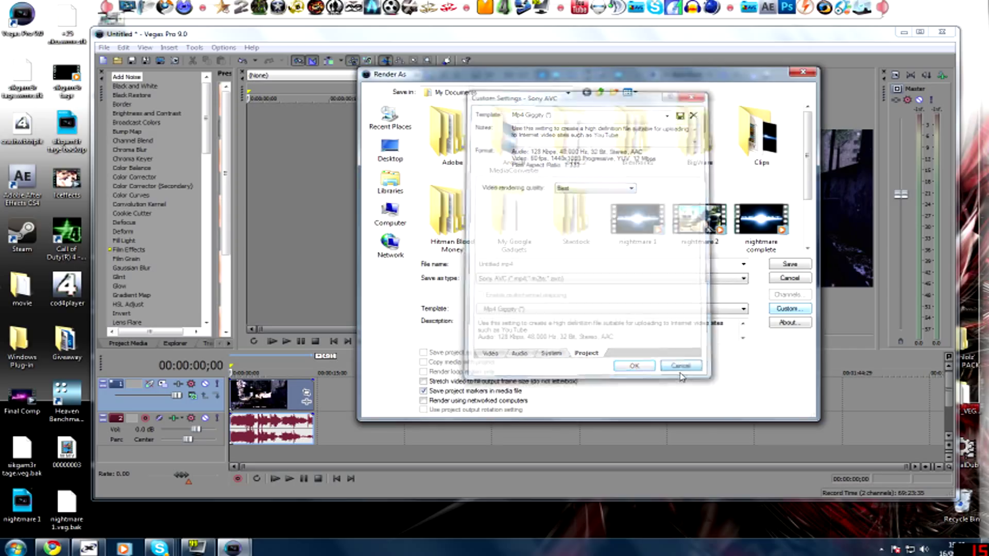
- Switch output to Windows Media Video V11 and inspect the Giggity template's image size and frame rate
left_click(667, 280)
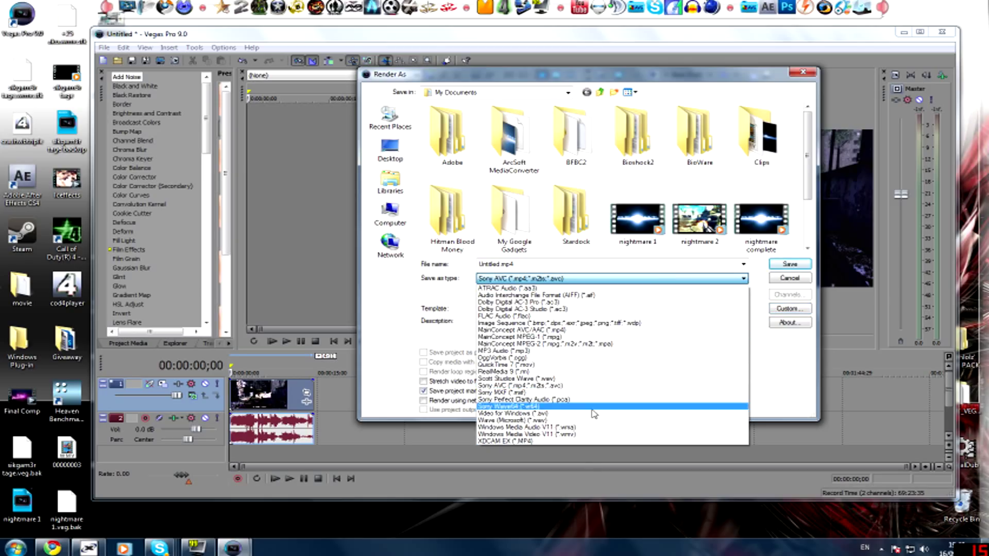
left_click(592, 434)
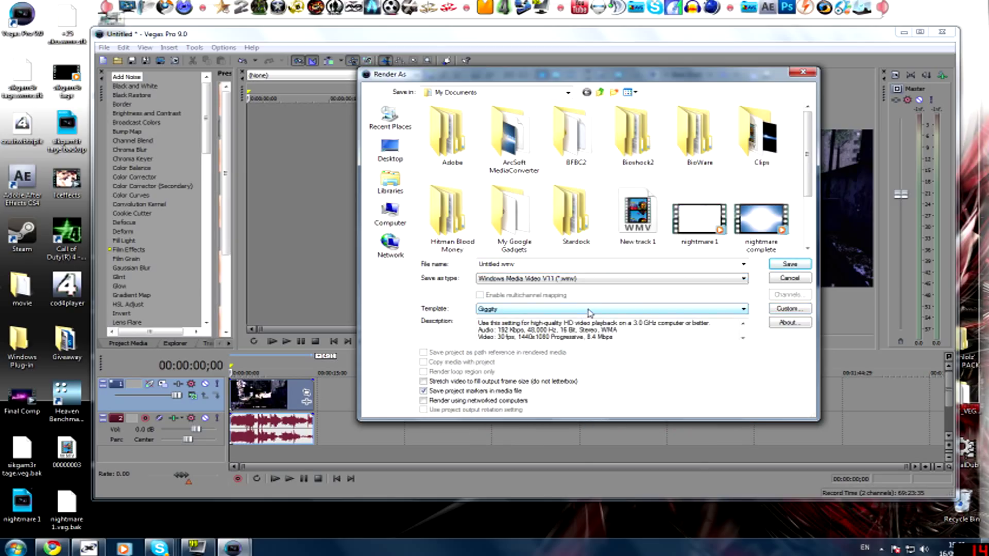
left_click(790, 308)
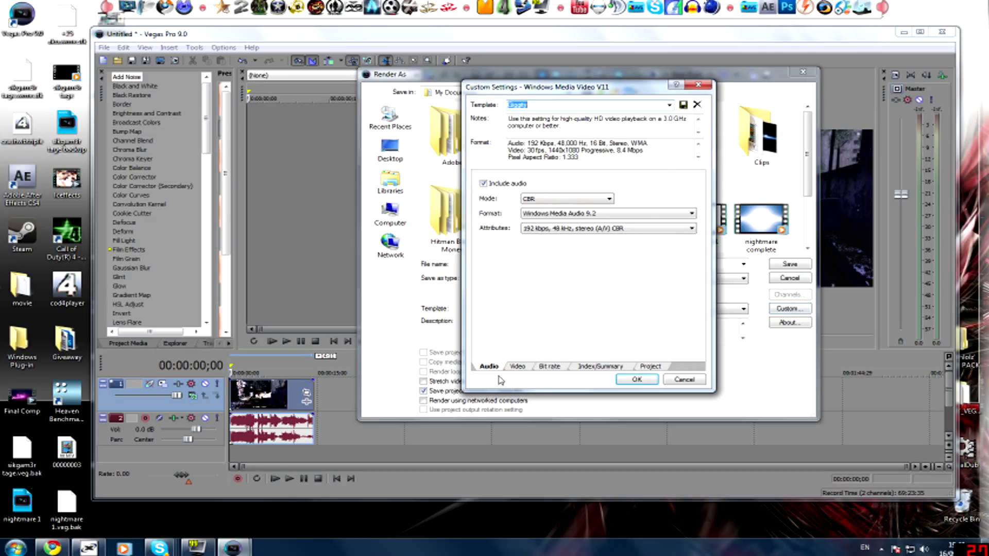
left_click(517, 367)
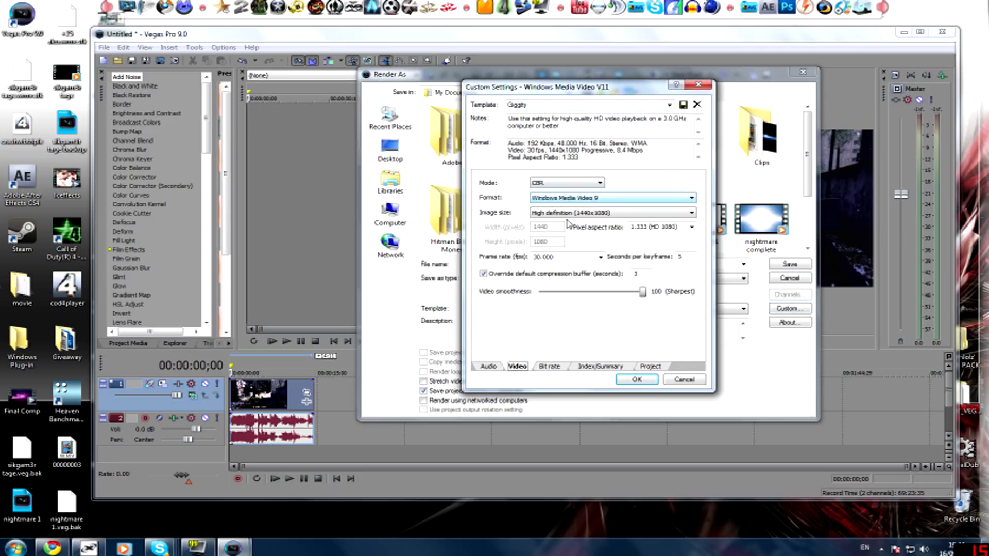
left_click(585, 218)
left_click(601, 258)
left_click(601, 257)
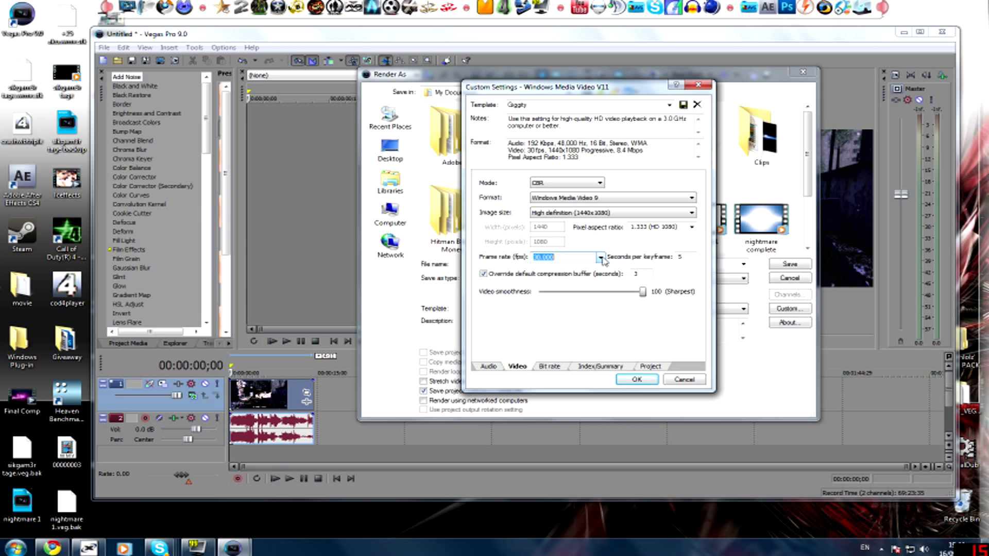
- Review the bit rate, index and rendering quality settings, accept them, and cancel Render As
left_click(549, 367)
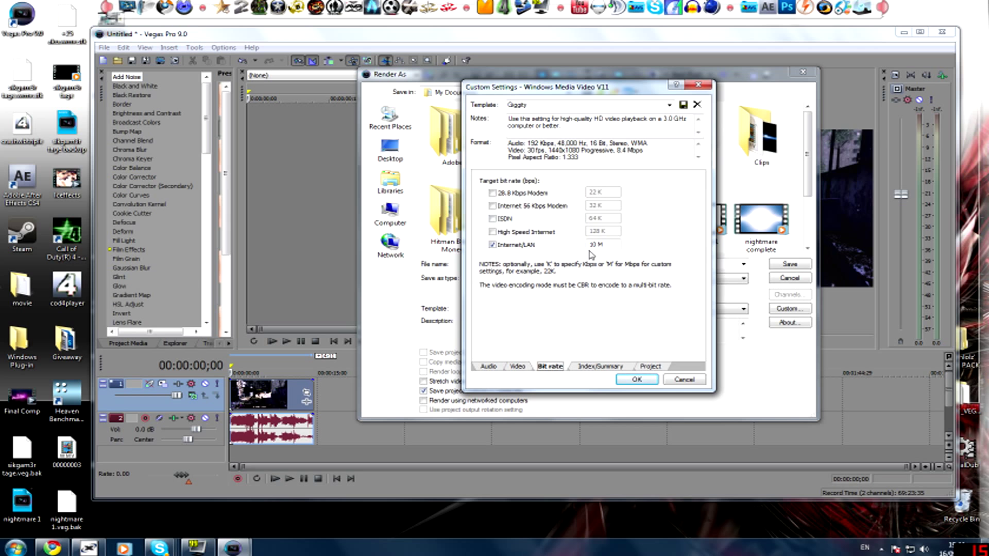
left_click(598, 366)
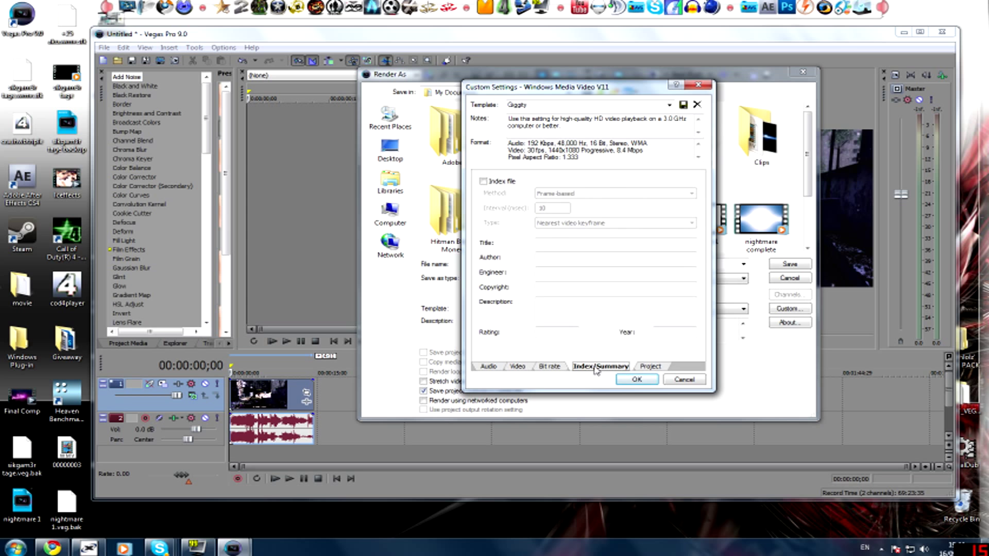
left_click(648, 369)
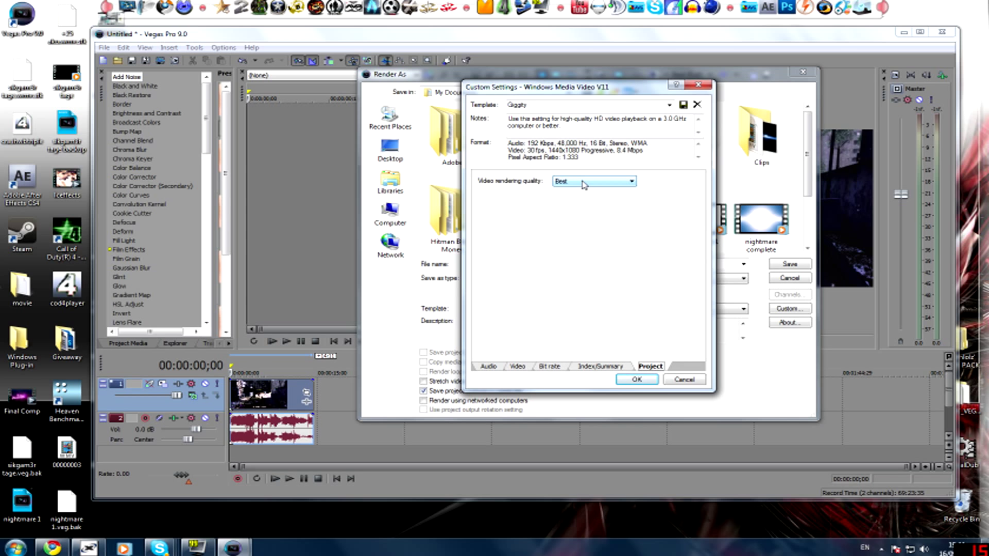
left_click(644, 381)
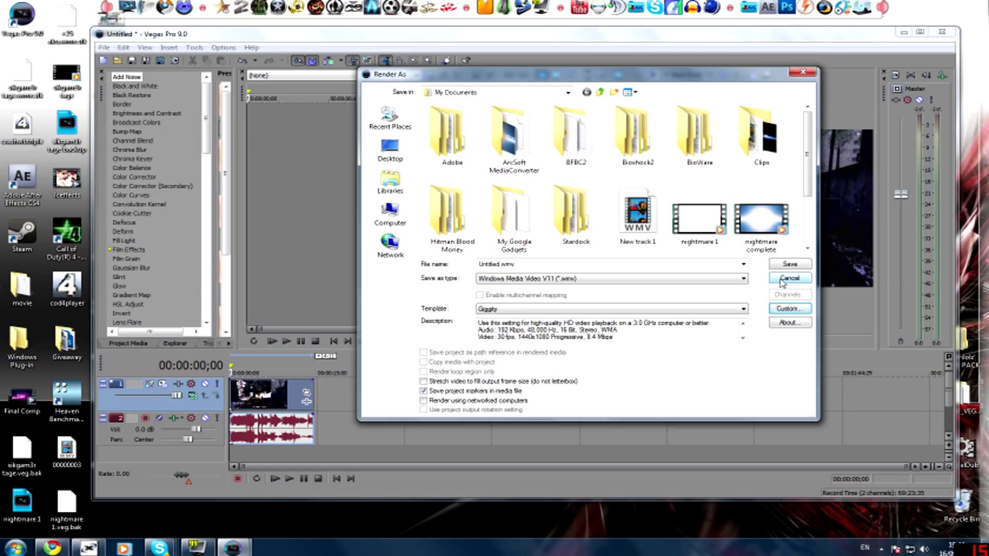
left_click(784, 281)
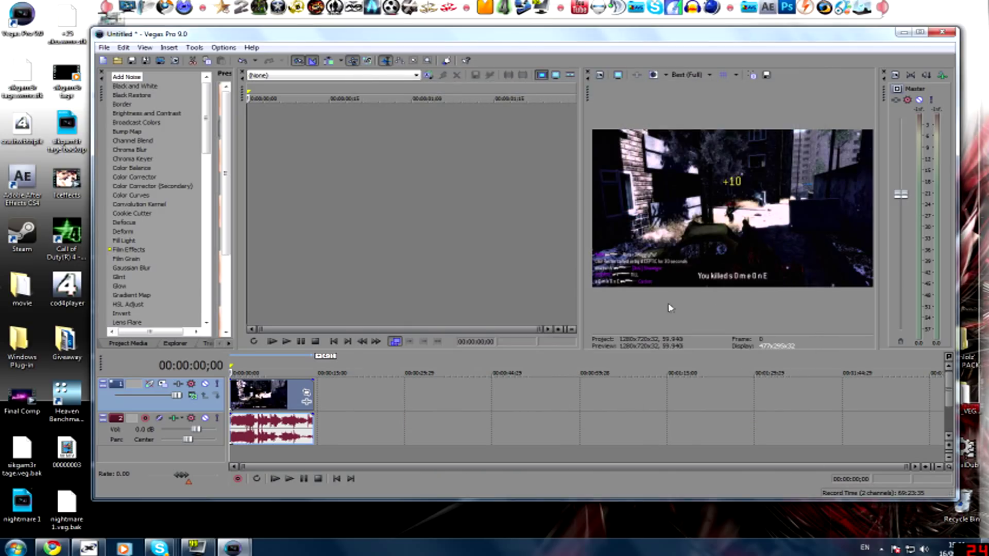